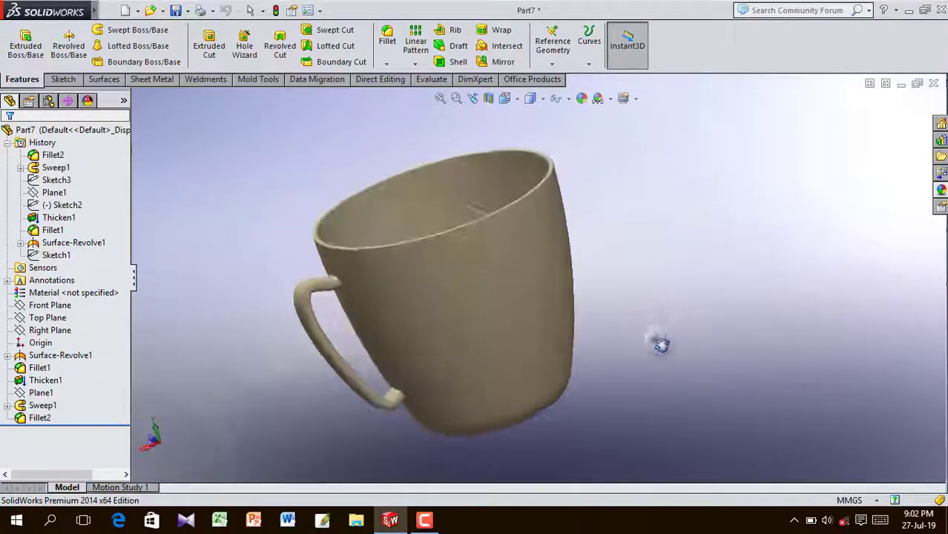
- Inspect the finished mug model from different angles, including its handle and open rim
{"action": "middle_click_drag", "start_coordinate": [661, 345], "coordinate": [719, 289]}
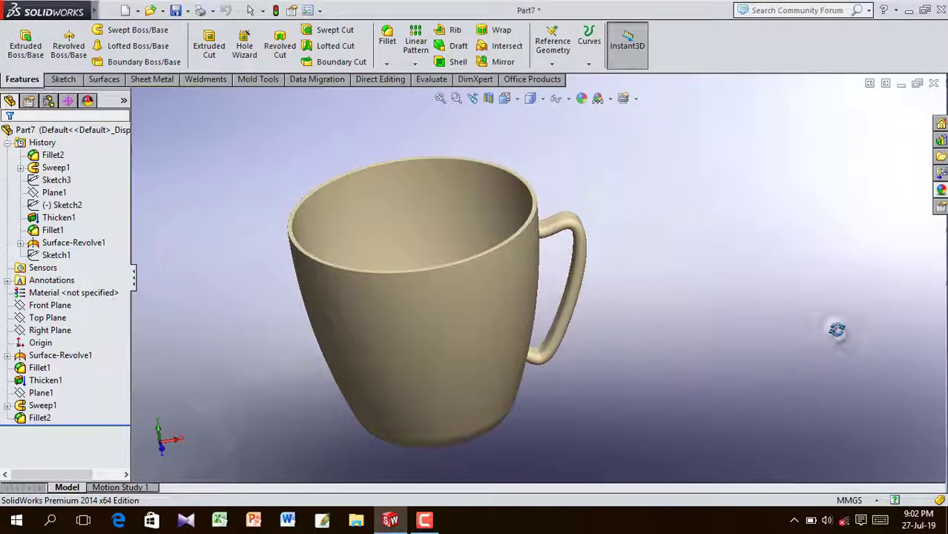
{"action": "left_click", "coordinate": [517, 102]}
{"action": "left_click", "coordinate": [575, 131]}
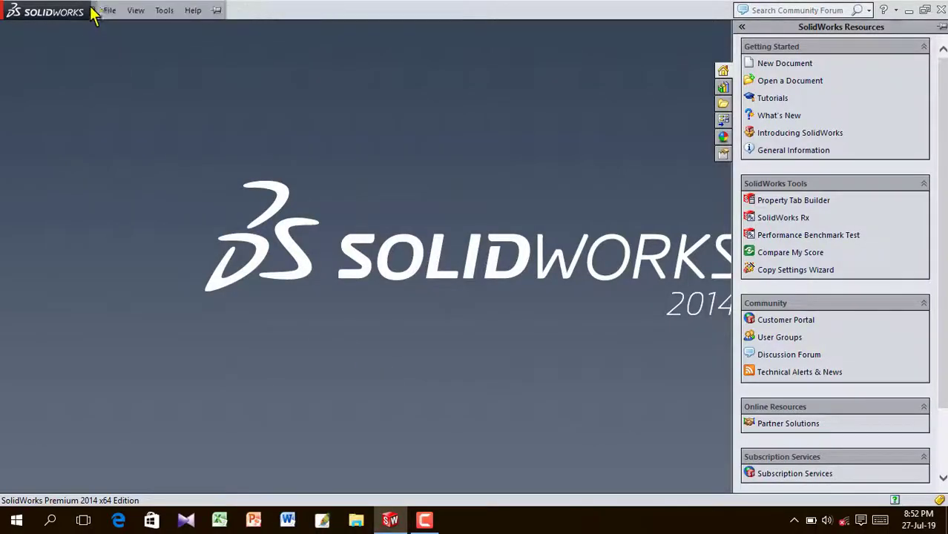
- Create a new part document
{"action": "left_click", "coordinate": [105, 11]}
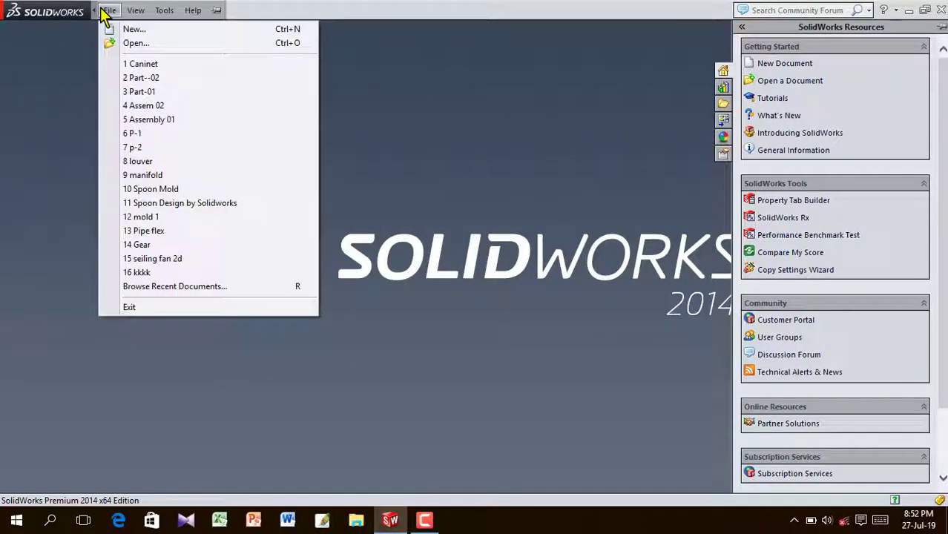
{"action": "left_click", "coordinate": [124, 29]}
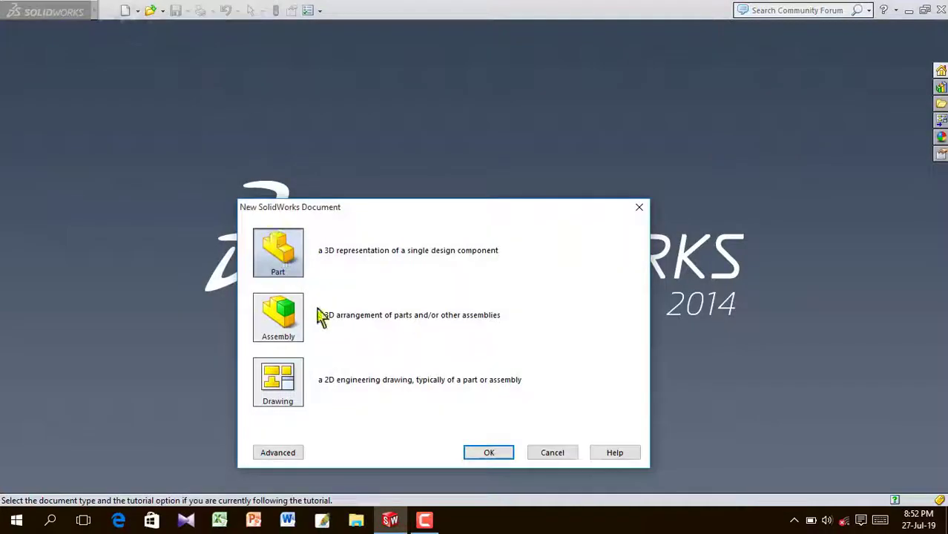
{"action": "left_click", "coordinate": [491, 454]}
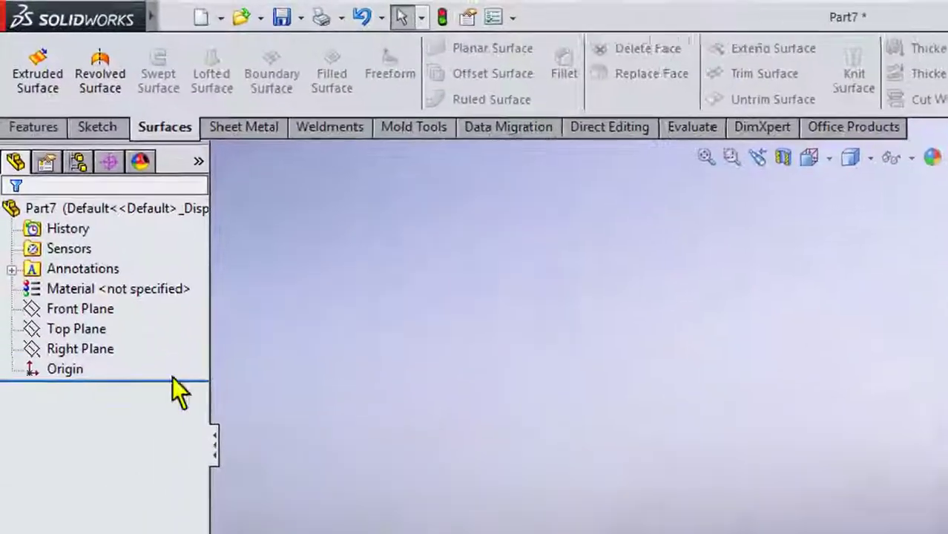
- Start a sketch on the Right Plane and draw a vertical centerline about 67 mm long upward from the origin
{"action": "left_click", "coordinate": [54, 189]}
{"action": "left_click", "coordinate": [104, 386]}
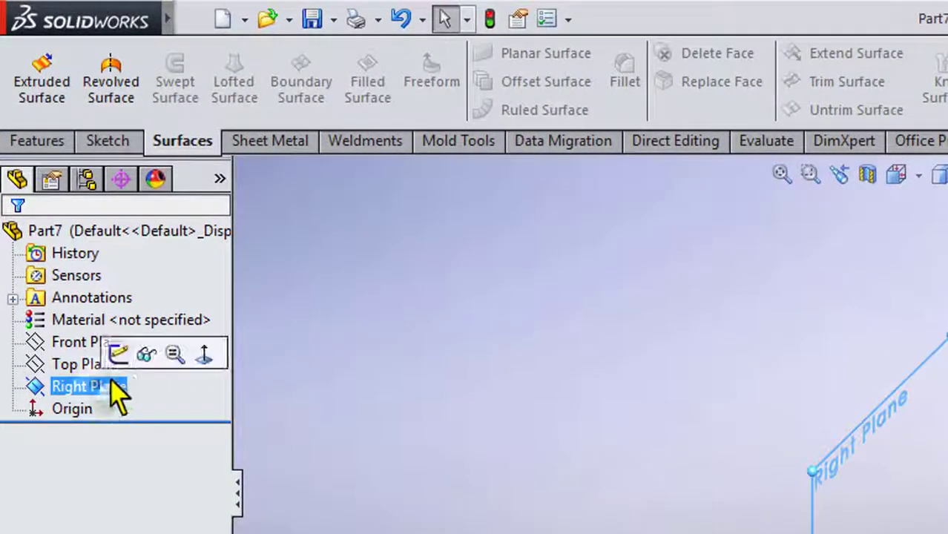
{"action": "left_click", "coordinate": [119, 354]}
{"action": "left_click", "coordinate": [182, 54]}
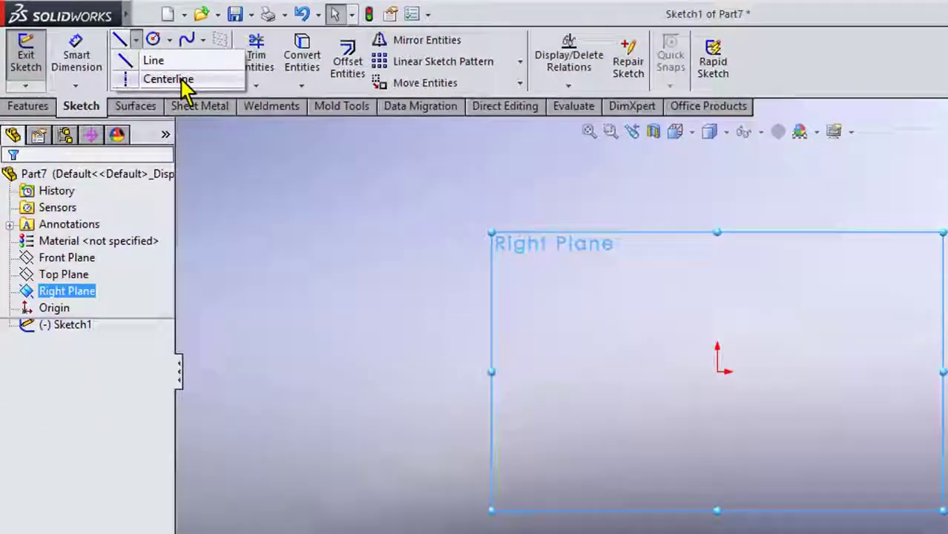
{"action": "left_click", "coordinate": [180, 80]}
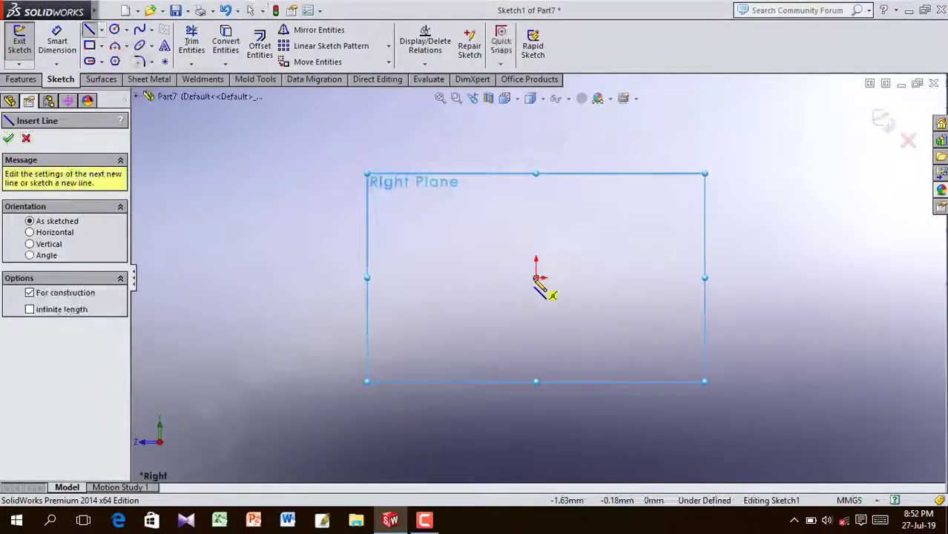
{"action": "left_click", "coordinate": [717, 370]}
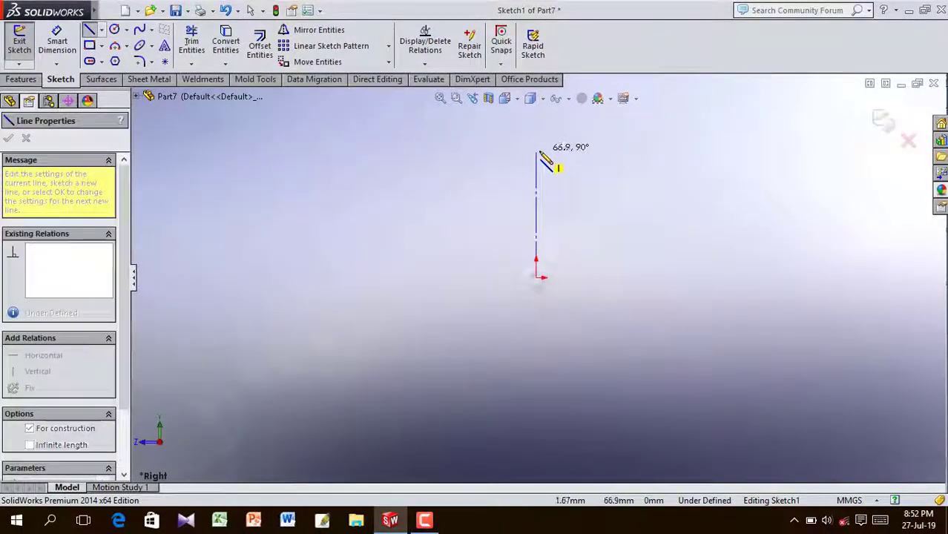
{"action": "left_click", "coordinate": [536, 152]}
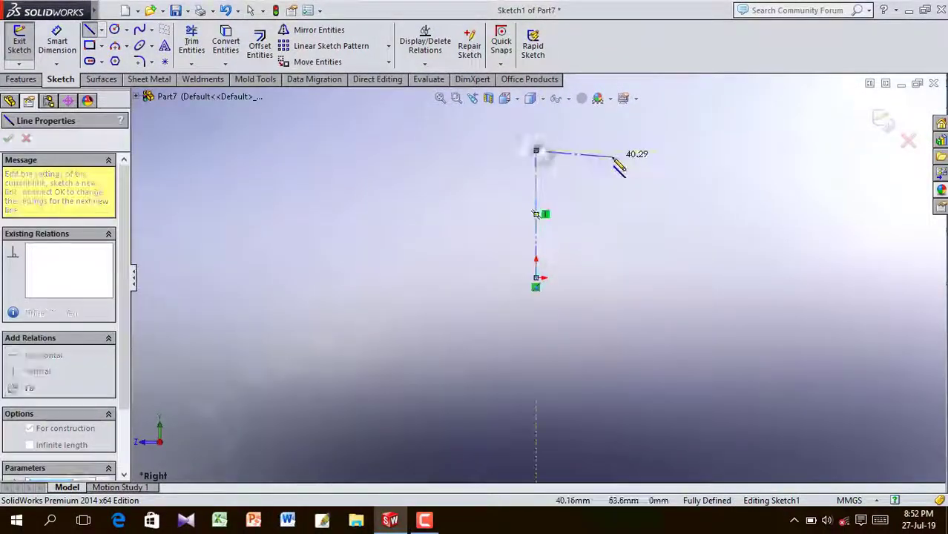
{"action": "right_click", "coordinate": [616, 119]}
{"action": "left_click", "coordinate": [644, 132]}
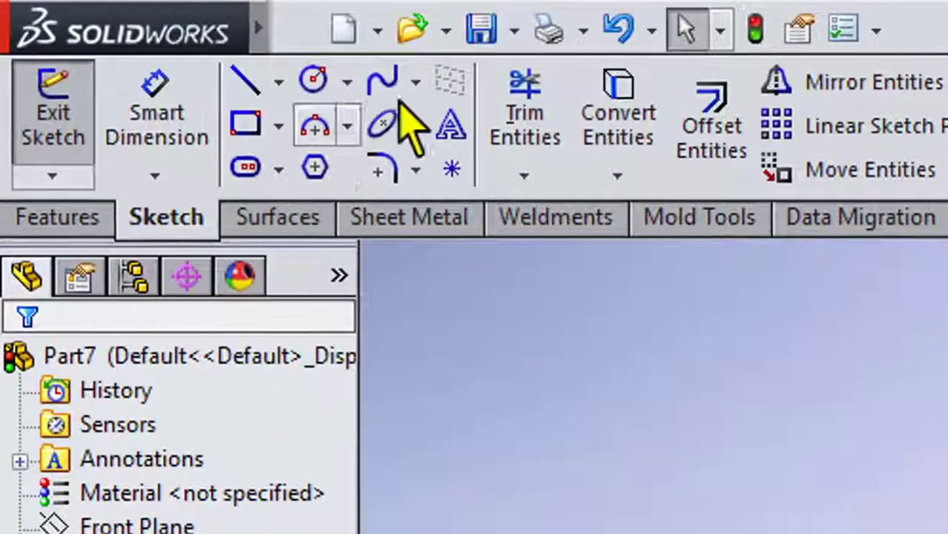
- Sketch a three-point spline from about 39 mm beside the centerline's upper end, curving inward down to the origin's level
{"action": "left_click", "coordinate": [152, 30]}
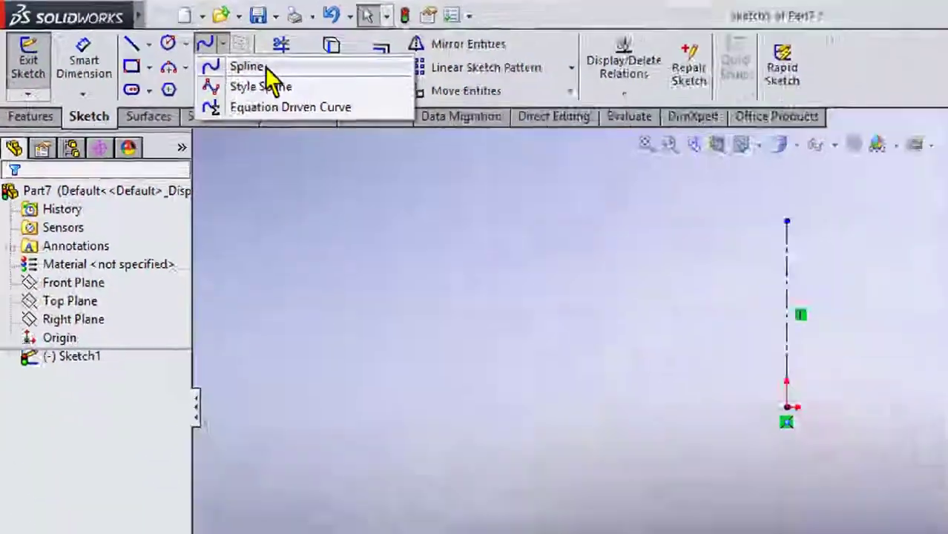
{"action": "left_click", "coordinate": [446, 123]}
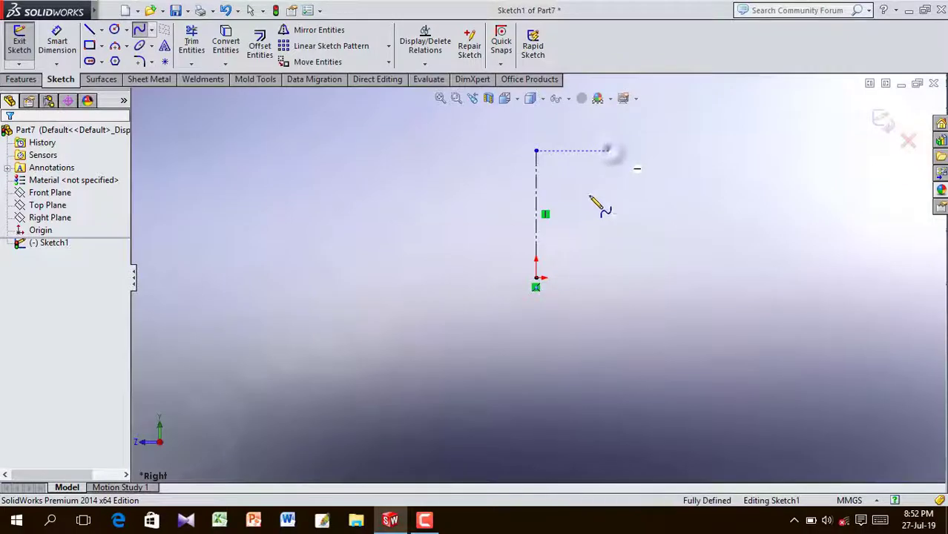
{"action": "left_click", "coordinate": [608, 153]}
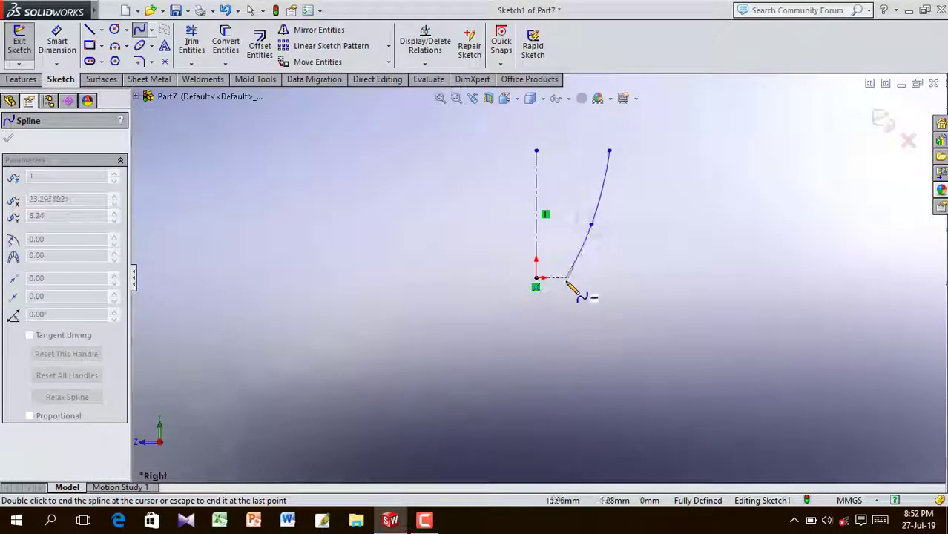
{"action": "right_click", "coordinate": [662, 240]}
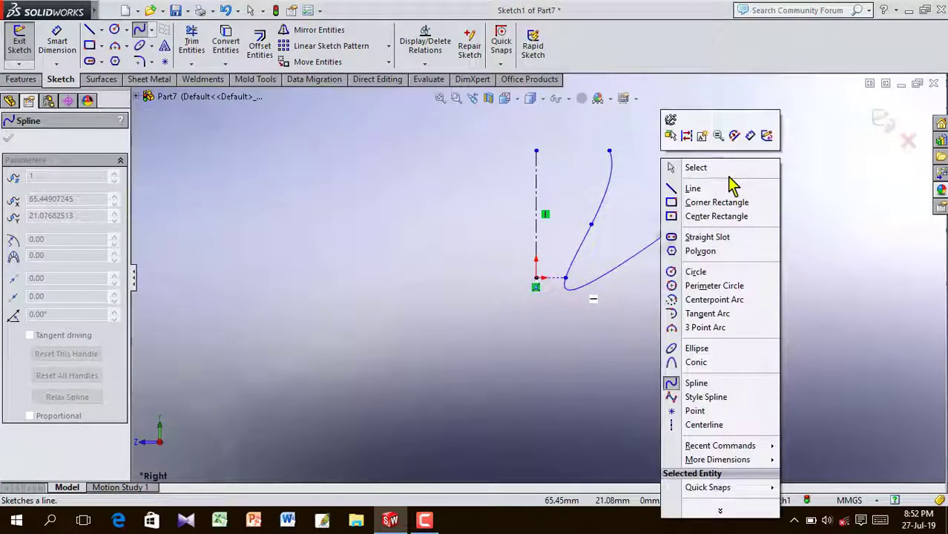
{"action": "left_click", "coordinate": [720, 169]}
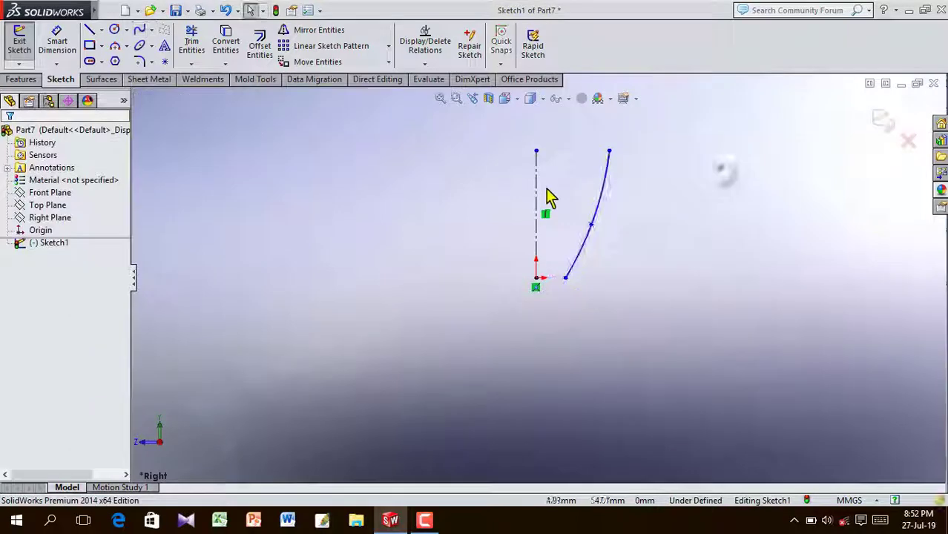
- Draw a horizontal line from the origin to the spline's lower end
{"action": "left_click", "coordinate": [101, 32]}
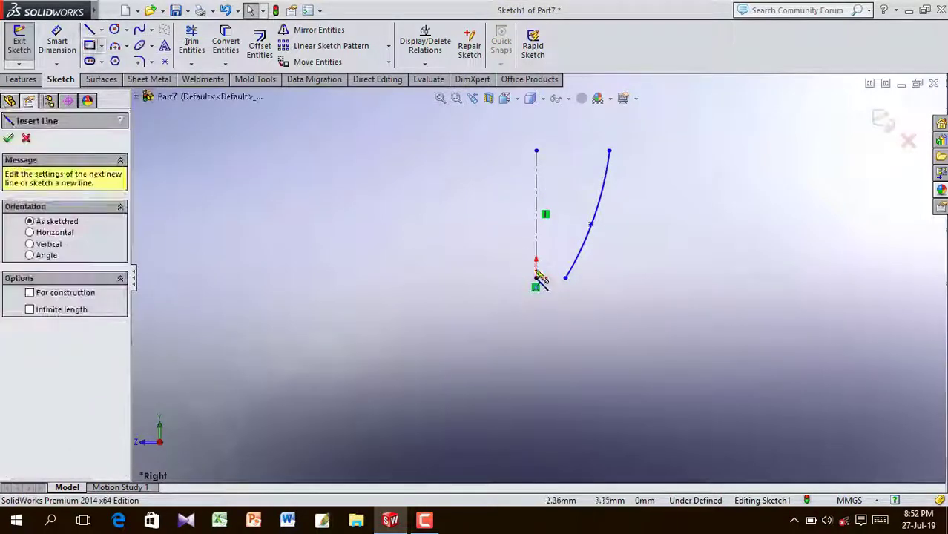
{"action": "left_click", "coordinate": [566, 277]}
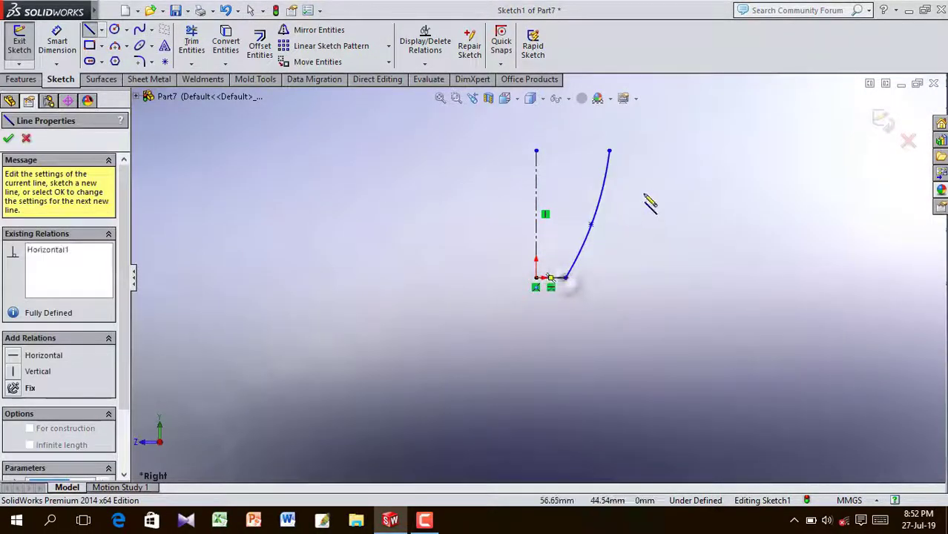
{"action": "right_click", "coordinate": [646, 198]}
{"action": "left_click", "coordinate": [699, 177]}
- Add a Horizontal relation between the spline's upper end and the centerline's upper end
{"action": "scroll", "coordinate": [573, 138], "scroll_direction": "down", "scroll_amount": 4}
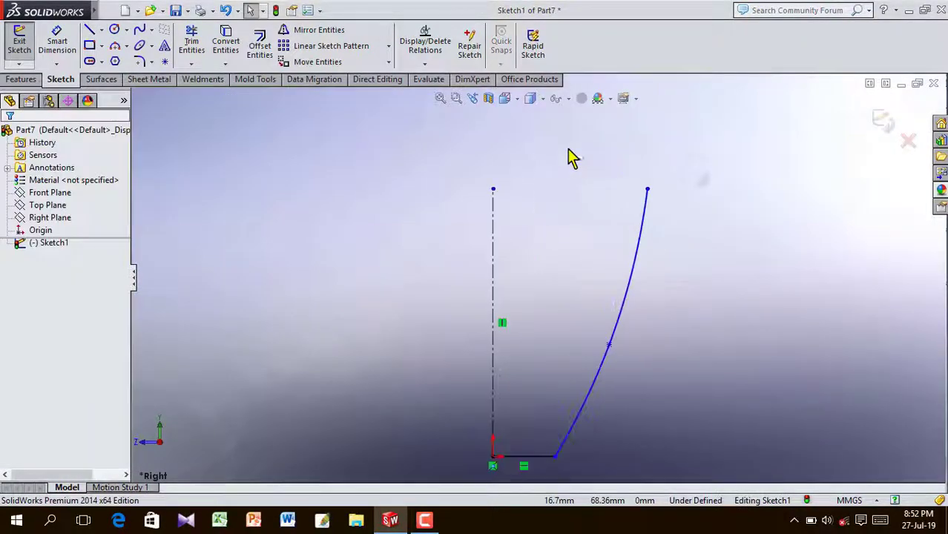
{"action": "left_click", "coordinate": [648, 190]}
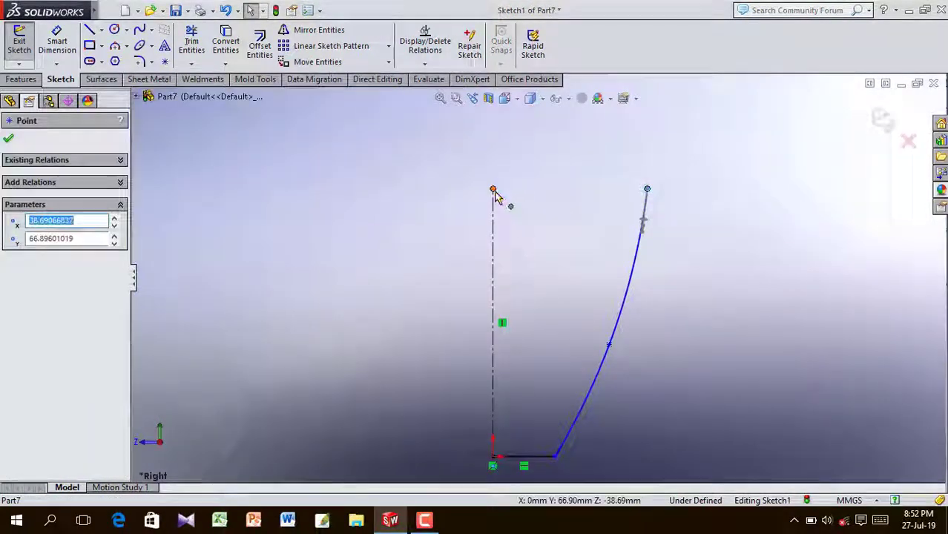
{"action": "left_click", "coordinate": [494, 191], "text": "ctrl"}
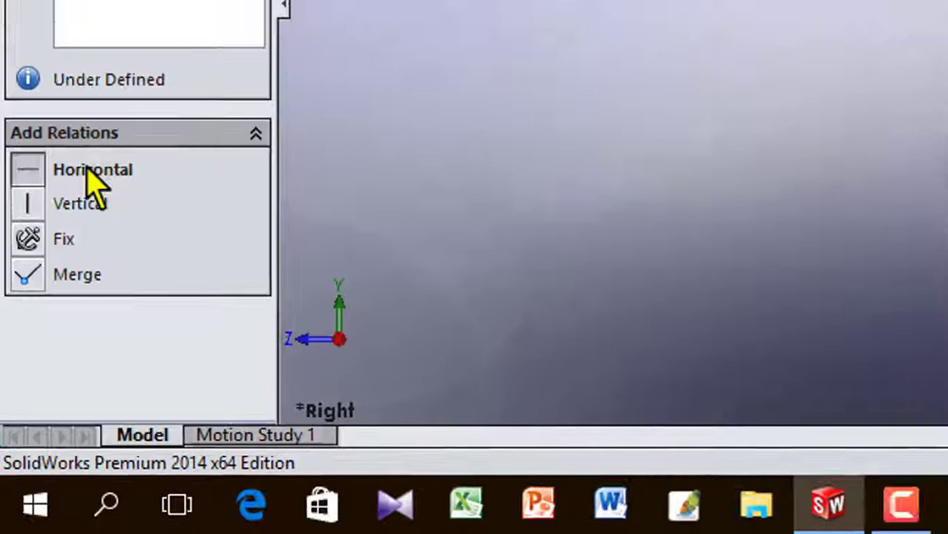
{"action": "left_click", "coordinate": [43, 364]}
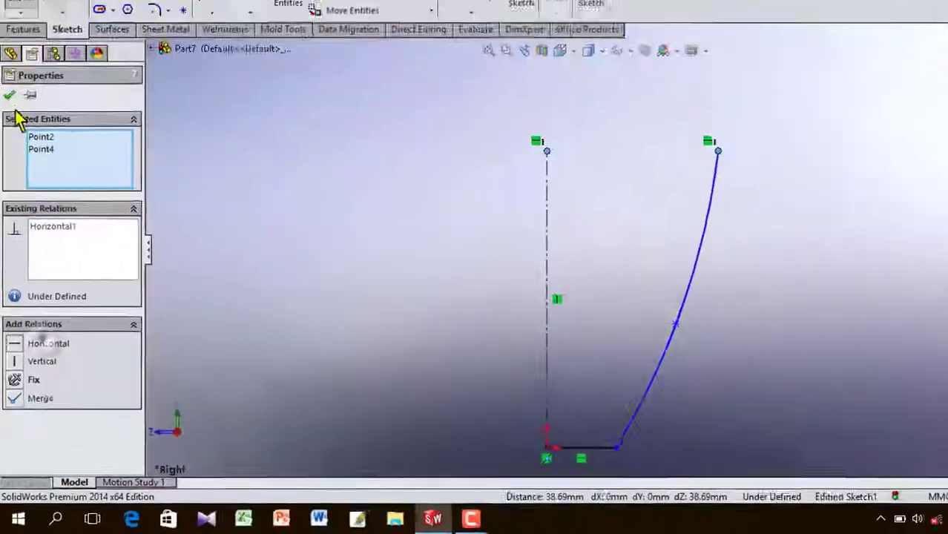
{"action": "left_click", "coordinate": [9, 95]}
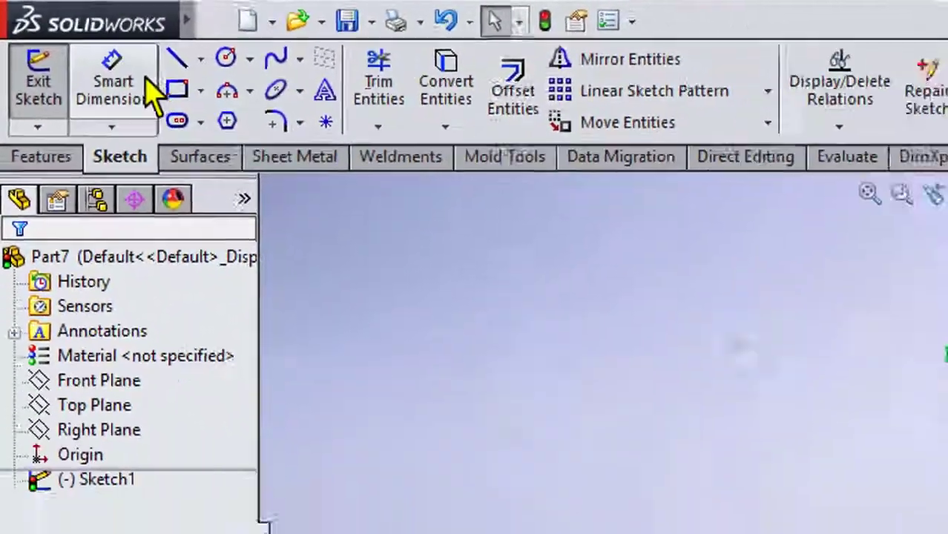
- Dimension the vertical centerline's length as 100 mm
{"action": "left_click", "coordinate": [144, 81]}
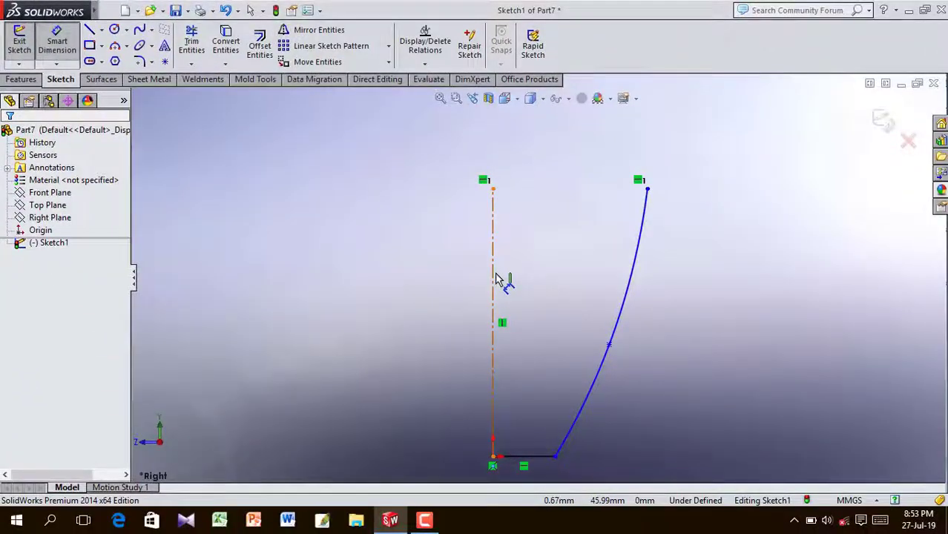
{"action": "left_click", "coordinate": [494, 279]}
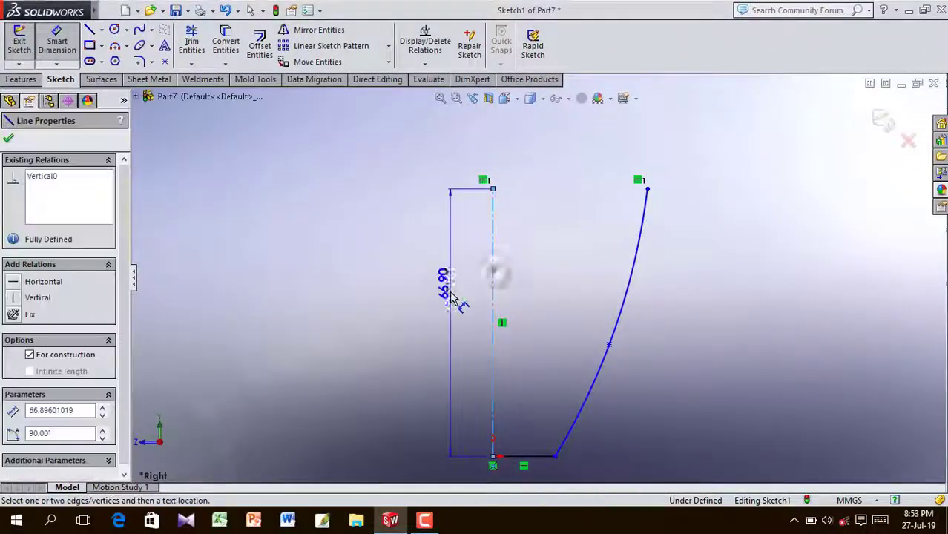
{"action": "left_click", "coordinate": [445, 304]}
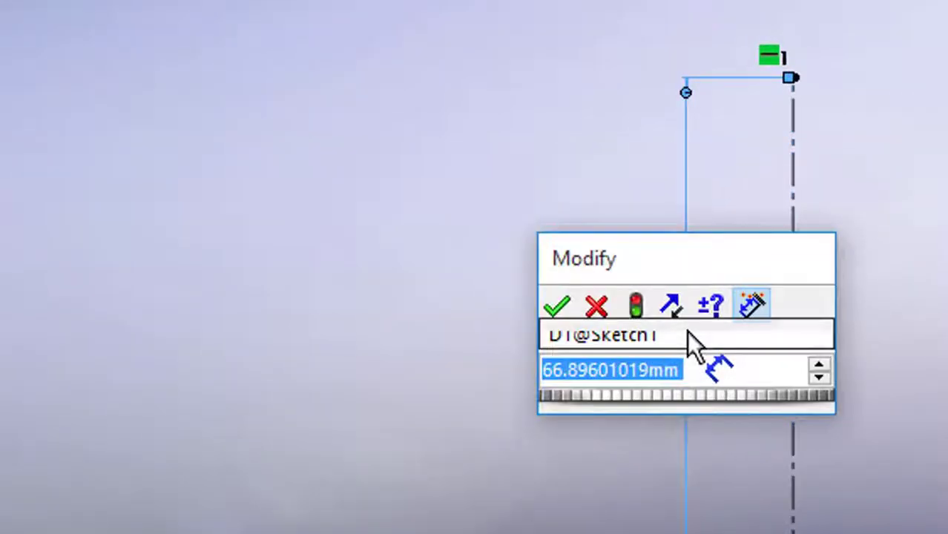
{"action": "type", "text": "100"}
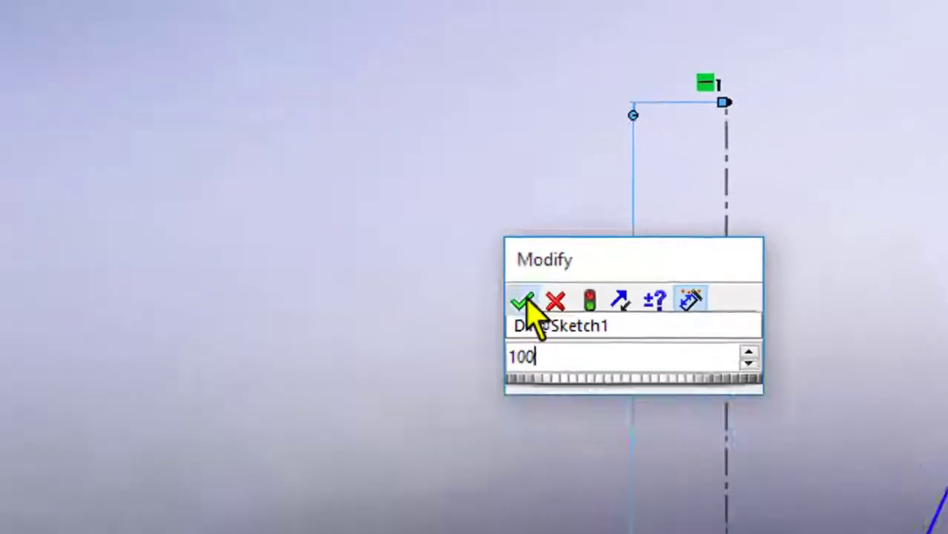
{"action": "left_click", "coordinate": [556, 306]}
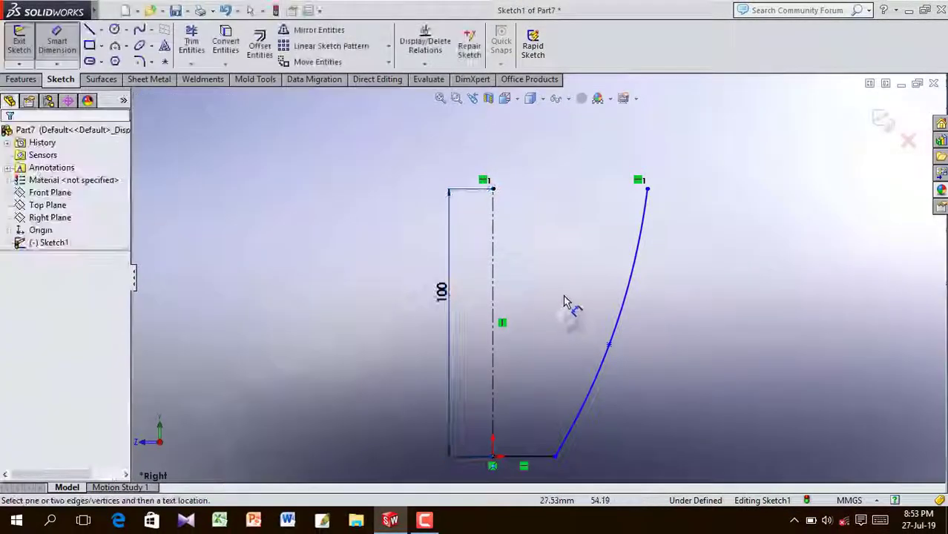
- Dimension the horizontal base line's length as 30 mm
{"action": "scroll", "coordinate": [538, 282], "scroll_direction": "up", "scroll_amount": 3}
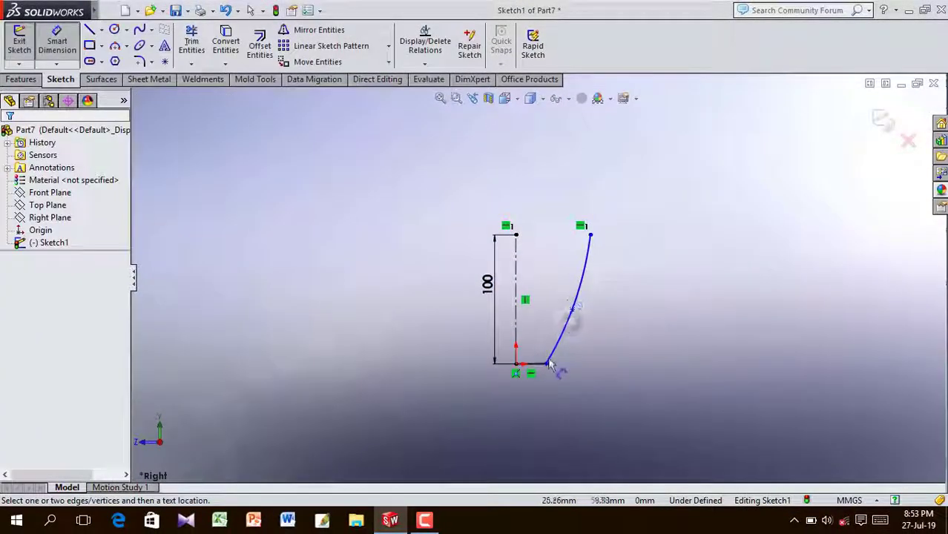
{"action": "left_click", "coordinate": [534, 365]}
{"action": "left_click", "coordinate": [523, 406]}
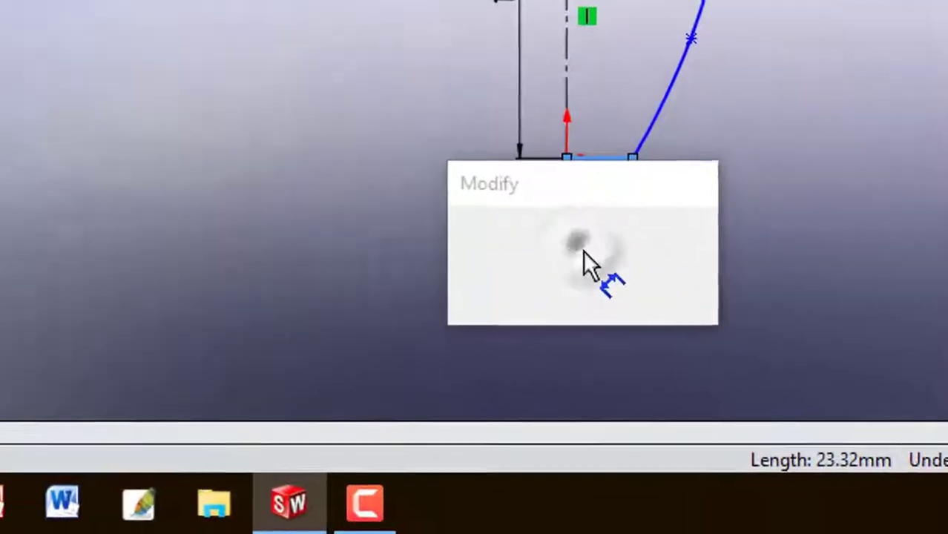
{"action": "type", "text": "30"}
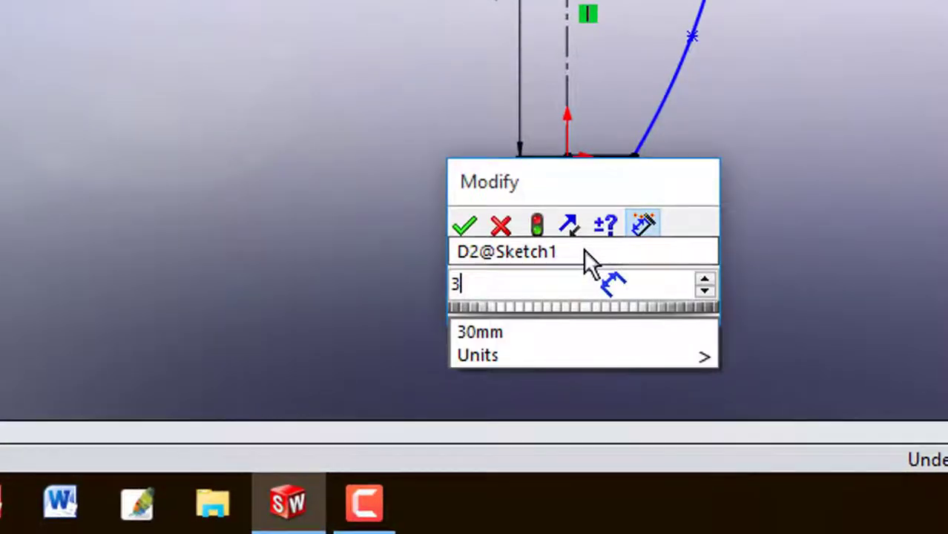
{"action": "left_click", "coordinate": [465, 225]}
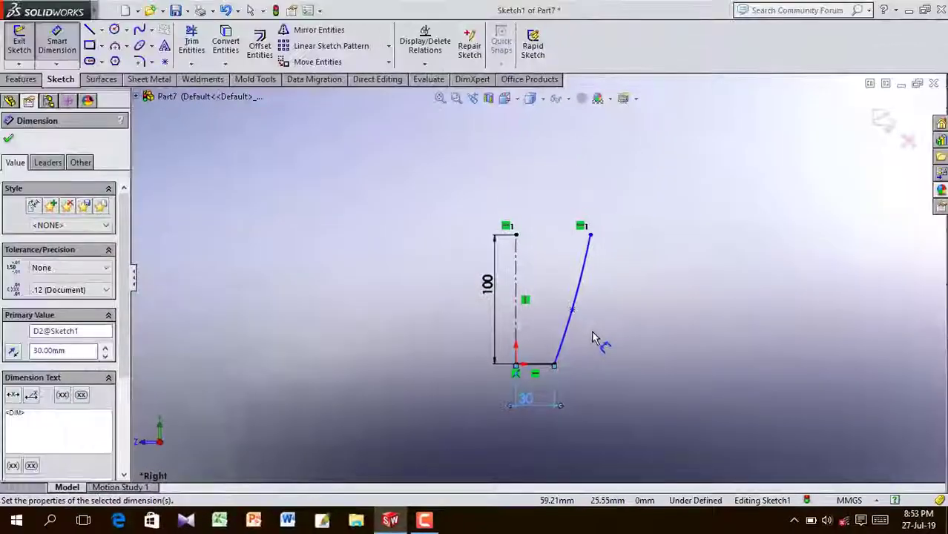
{"action": "left_click", "coordinate": [594, 333]}
- Dimension the horizontal distance between the spline's upper end and its middle point as 5 mm
{"action": "scroll", "coordinate": [626, 245], "scroll_direction": "down", "scroll_amount": 4}
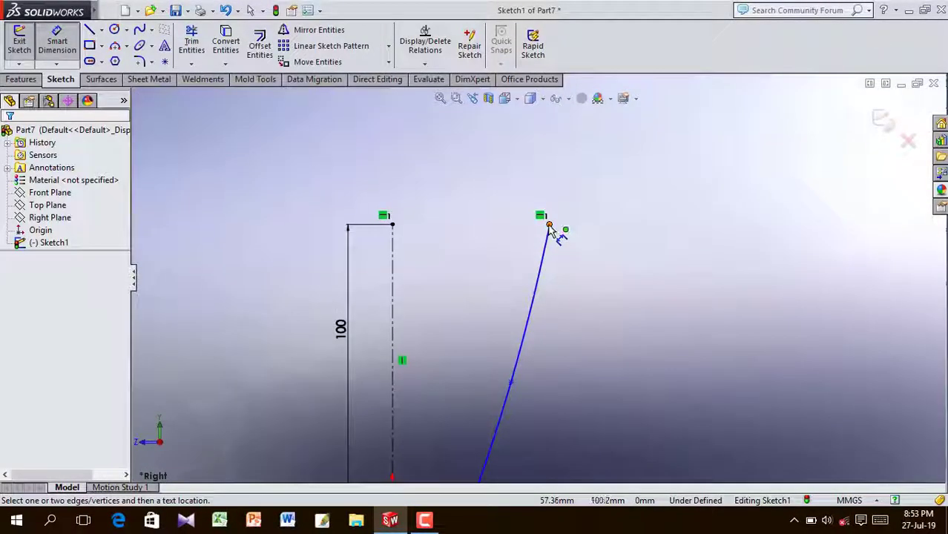
{"action": "left_click", "coordinate": [550, 225]}
{"action": "left_click", "coordinate": [511, 385]}
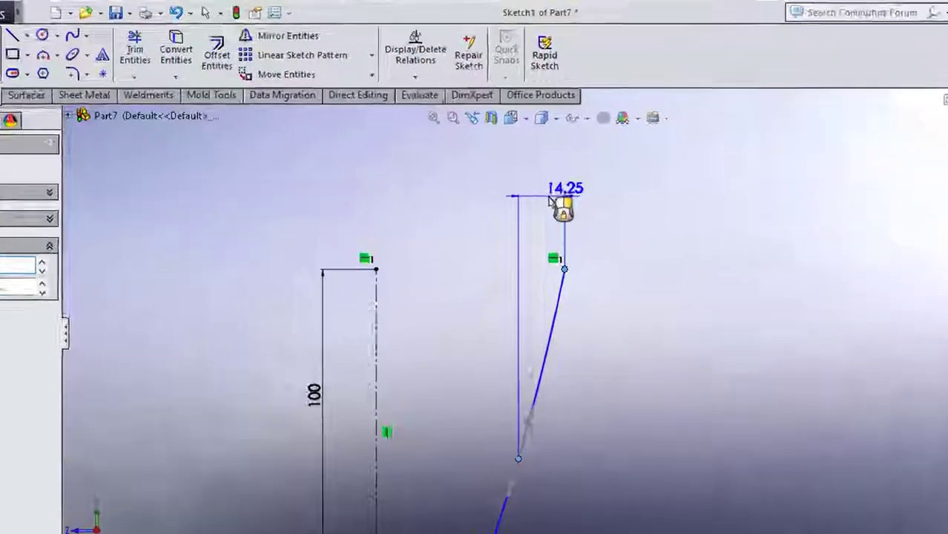
{"action": "left_click", "coordinate": [544, 178]}
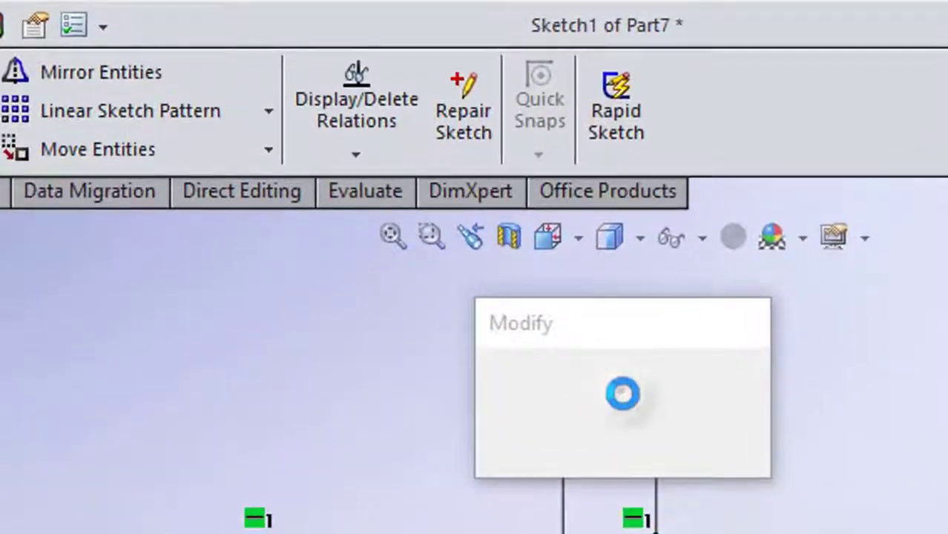
{"action": "type", "text": "5"}
{"action": "left_click", "coordinate": [495, 369]}
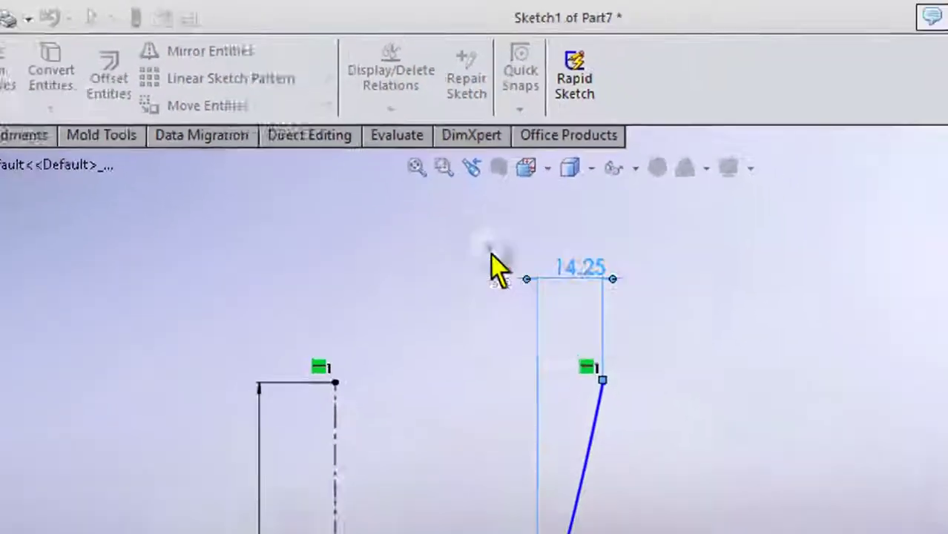
{"action": "left_click", "coordinate": [765, 466]}
{"action": "scroll", "coordinate": [767, 455], "scroll_direction": "up", "scroll_amount": 3}
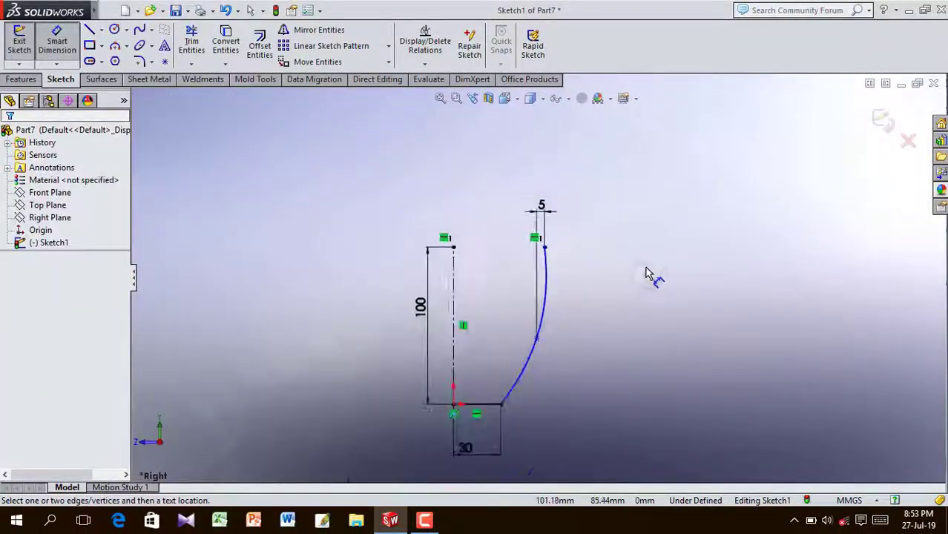
- Dimension the horizontal distance between the spline's lower end and its middle point as 18 mm
{"action": "left_click", "coordinate": [502, 404]}
{"action": "left_click", "coordinate": [534, 420]}
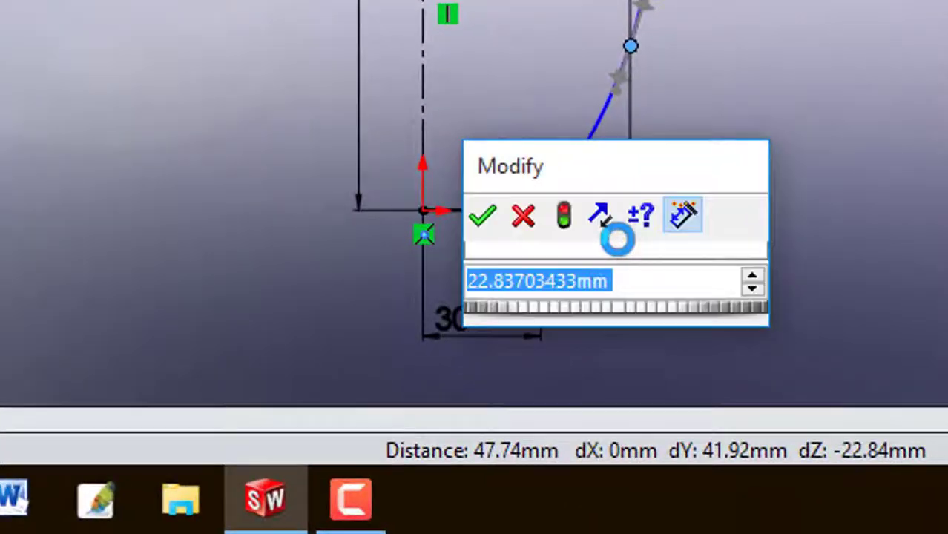
{"action": "type", "text": "18"}
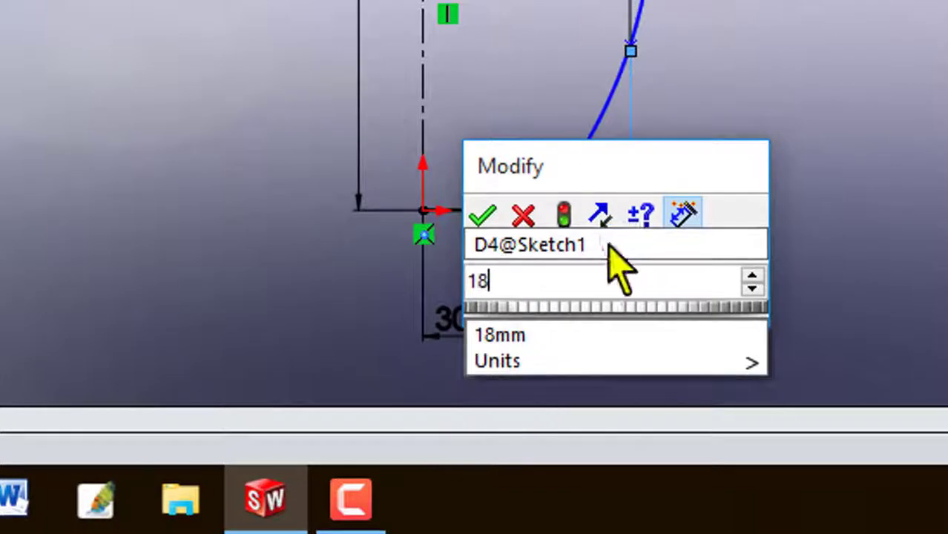
{"action": "left_click", "coordinate": [484, 216]}
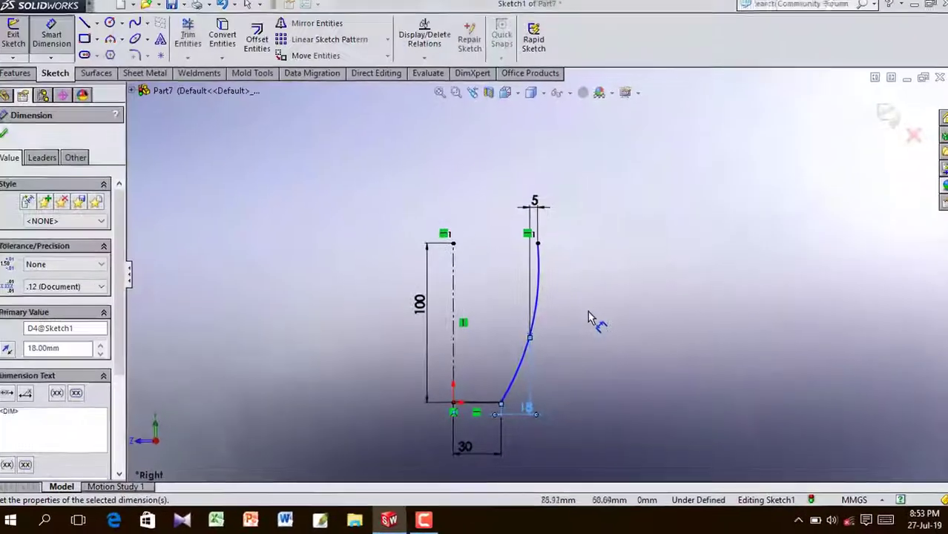
{"action": "left_click", "coordinate": [693, 109]}
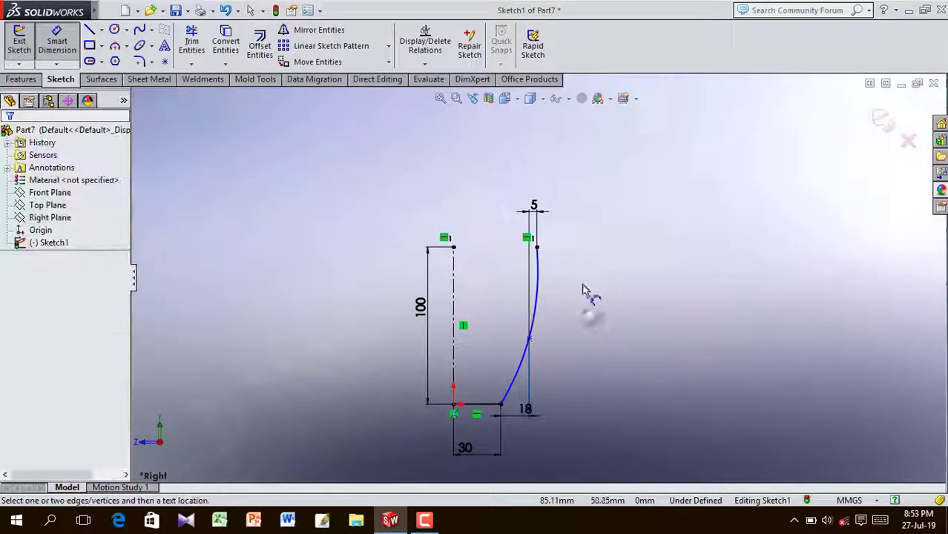
- Delete the 5 mm dimension above the spline and pull the spline's upper end outward to about 68 mm from the centerline
{"action": "left_click", "coordinate": [535, 210]}
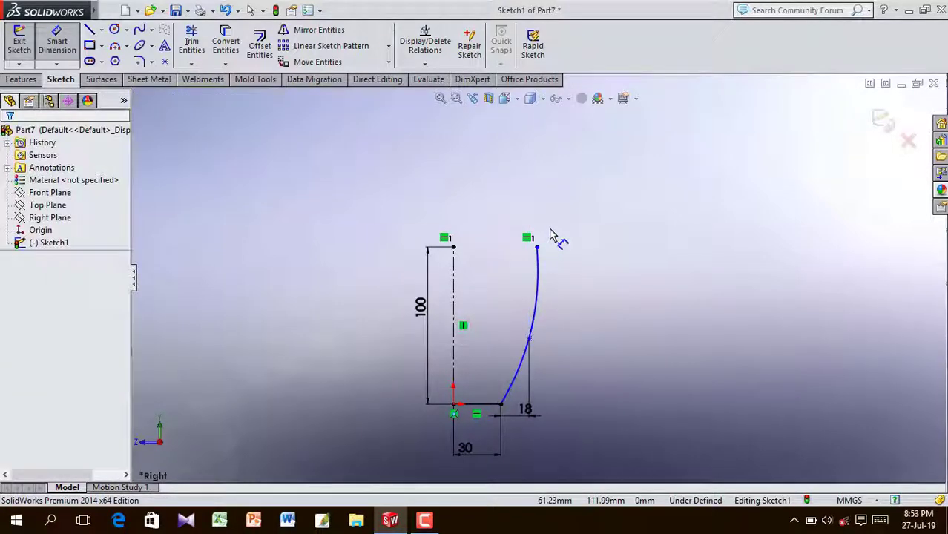
{"action": "scroll", "coordinate": [550, 235], "scroll_direction": "down", "scroll_amount": 2}
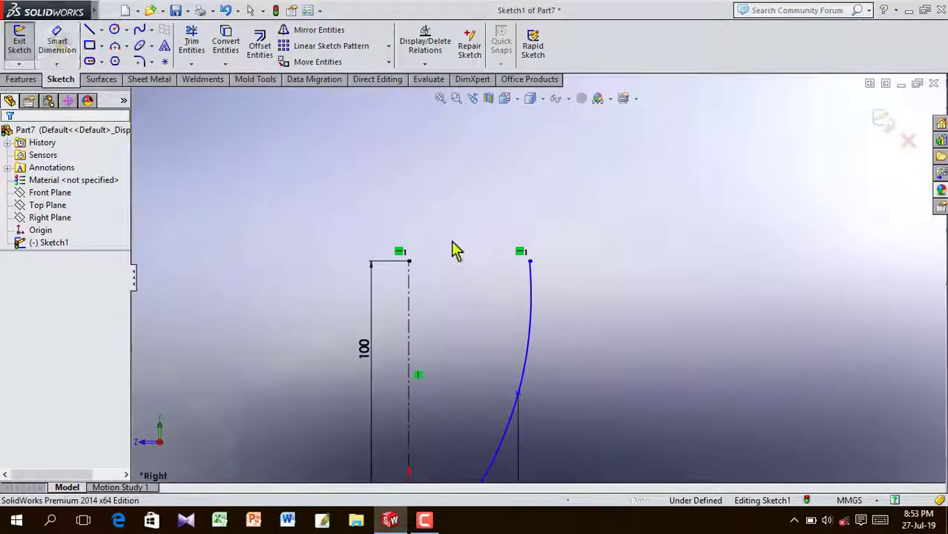
{"action": "mouse_move", "coordinate": [530, 264]}
{"action": "left_mouse_down"}
{"action": "mouse_move", "coordinate": [572, 265]}
{"action": "mouse_move", "coordinate": [560, 259]}
{"action": "left_mouse_up"}
{"action": "left_click", "coordinate": [500, 410]}
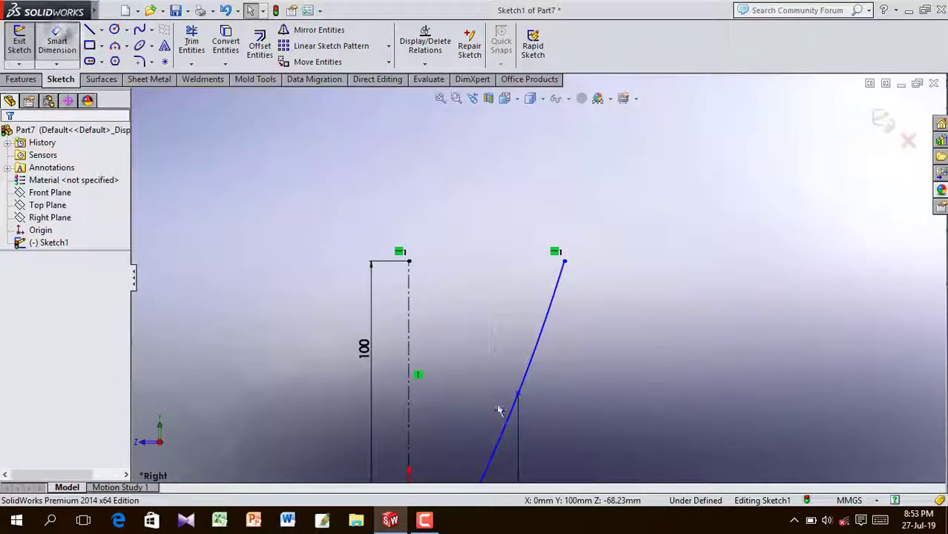
- Add a 5 mm horizontal dimension between the spline's upper end and its middle point
{"action": "left_click", "coordinate": [564, 264]}
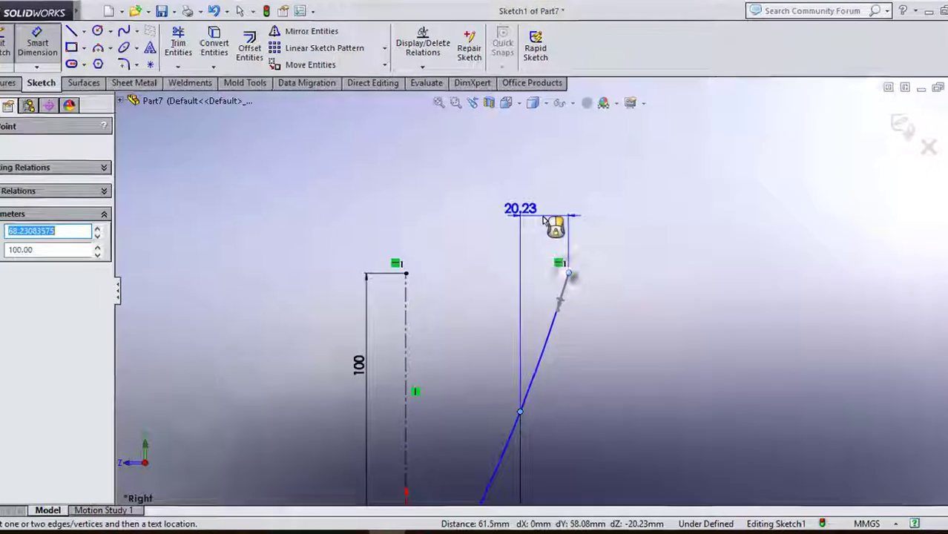
{"action": "left_click", "coordinate": [512, 207]}
{"action": "type", "text": "5"}
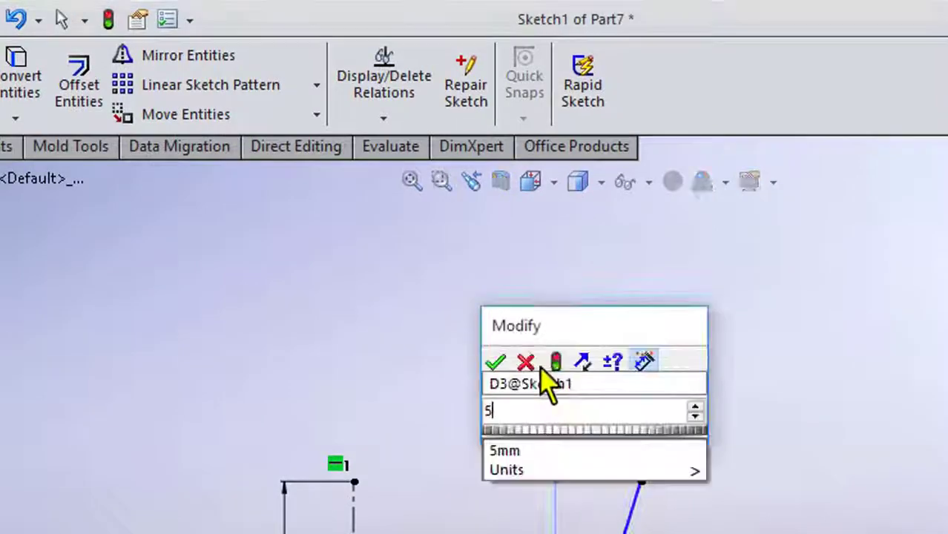
{"action": "left_click", "coordinate": [496, 362]}
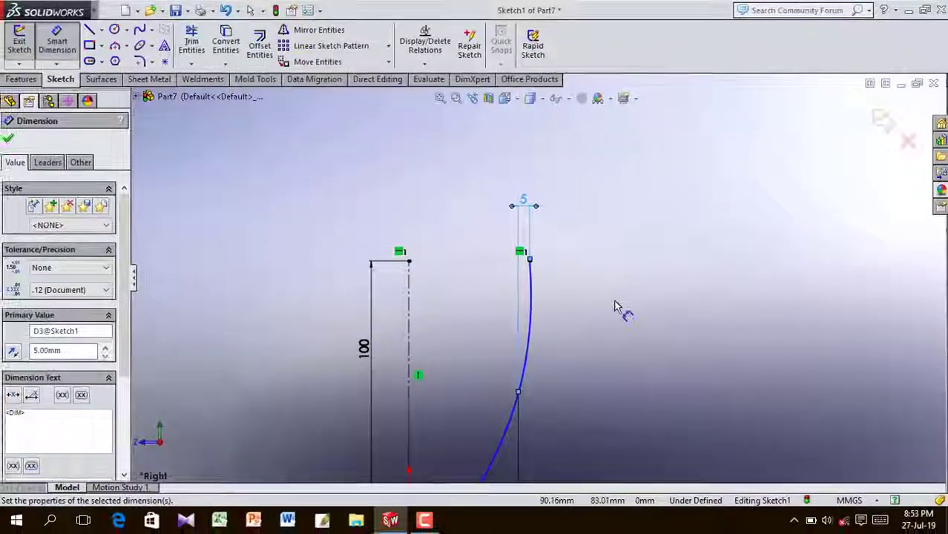
{"action": "left_click", "coordinate": [615, 307]}
- Dimension the vertical distance between the spline's upper end and its middle point as 45 mm
{"action": "scroll", "coordinate": [538, 285], "scroll_direction": "up", "scroll_amount": 3}
{"action": "left_click", "coordinate": [533, 270]}
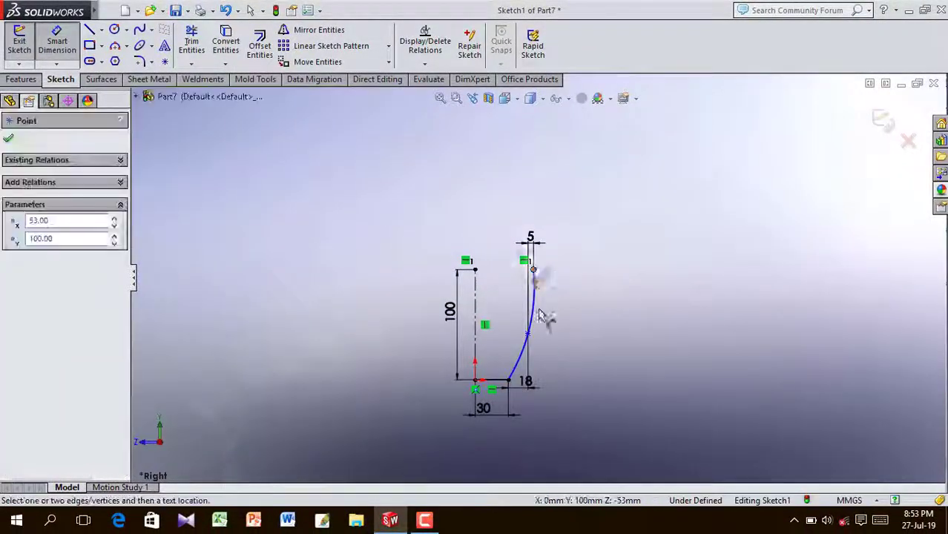
{"action": "left_click", "coordinate": [529, 334]}
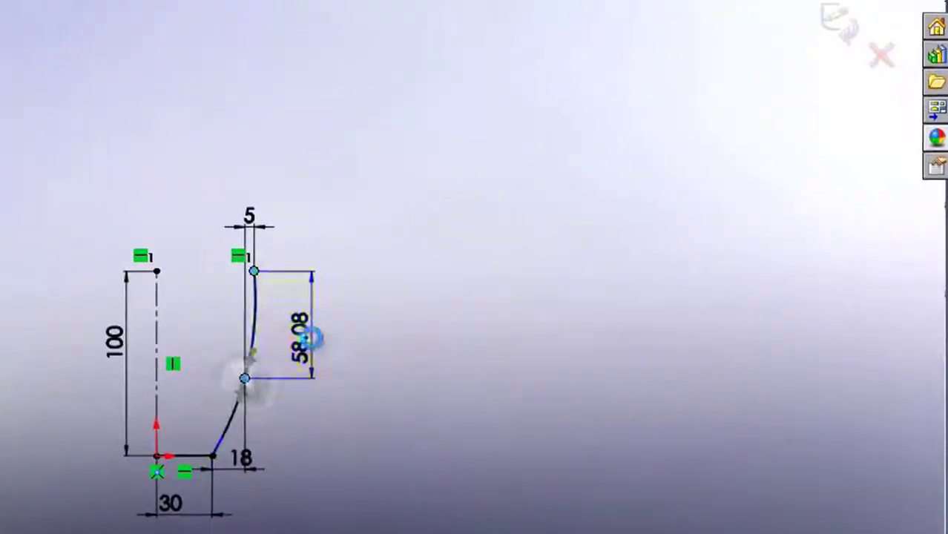
{"action": "left_click", "coordinate": [310, 339]}
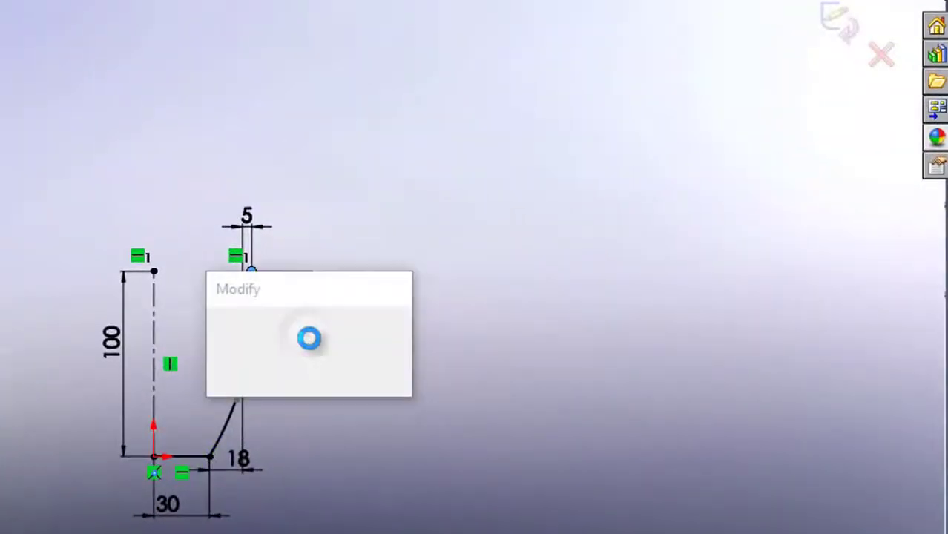
{"action": "type", "text": "45"}
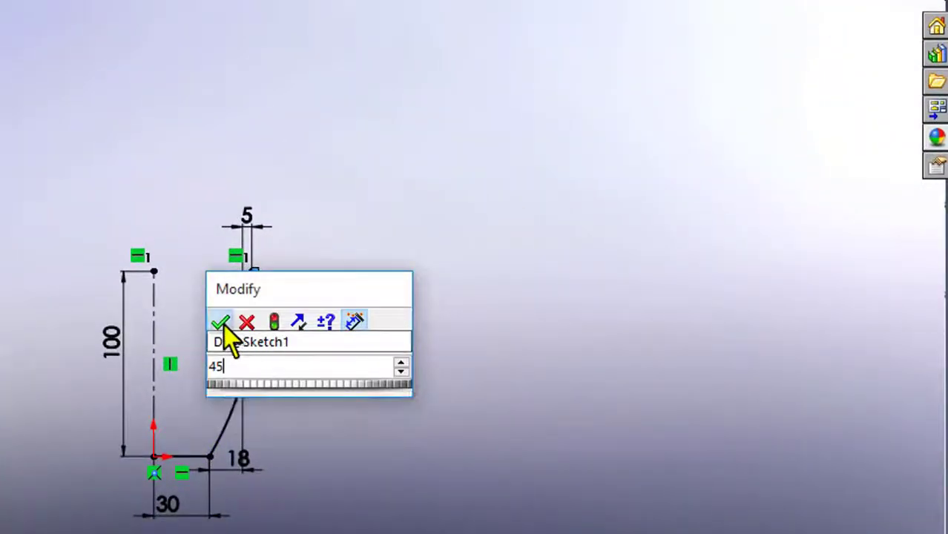
{"action": "left_click", "coordinate": [220, 323]}
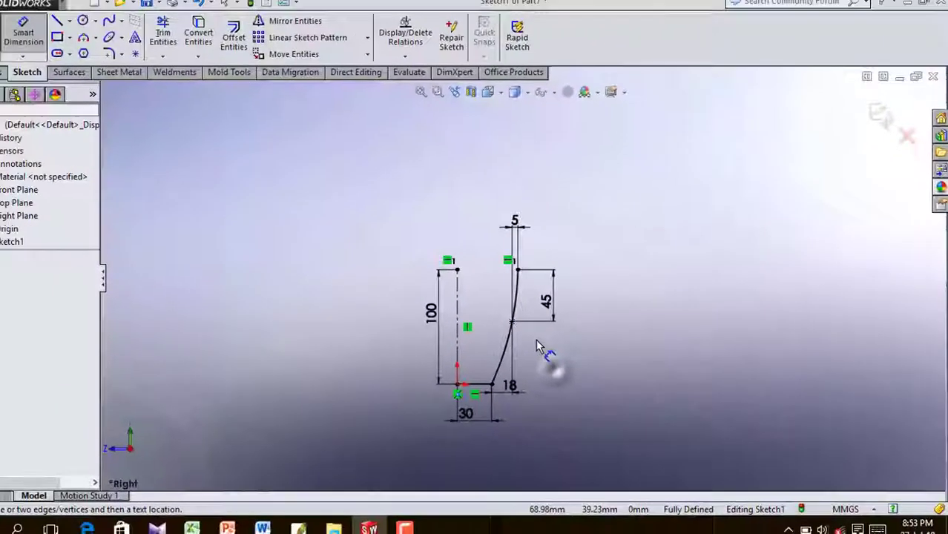
- Exit the sketch and revolve the profile as a surface through 360° about the vertical centerline
{"action": "scroll", "coordinate": [539, 348], "scroll_direction": "down", "scroll_amount": 2}
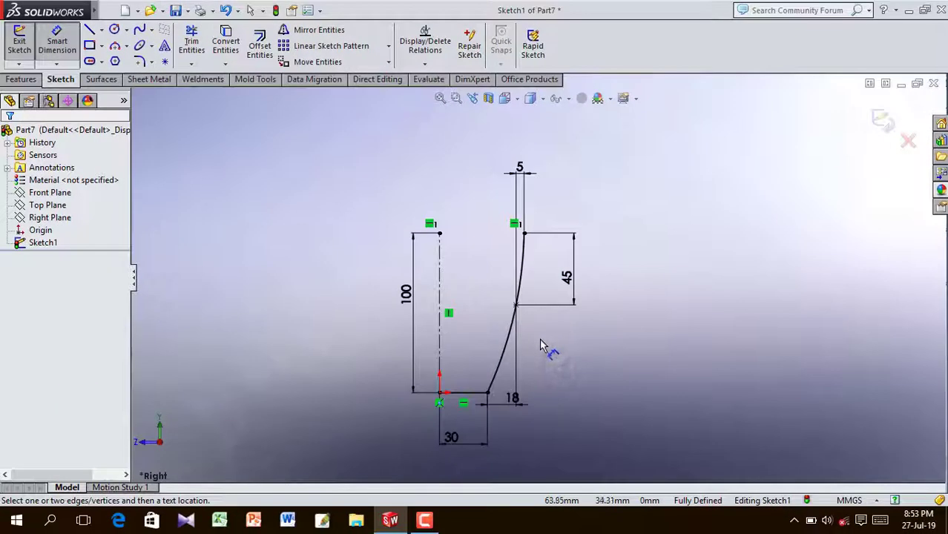
{"action": "left_click", "coordinate": [881, 124]}
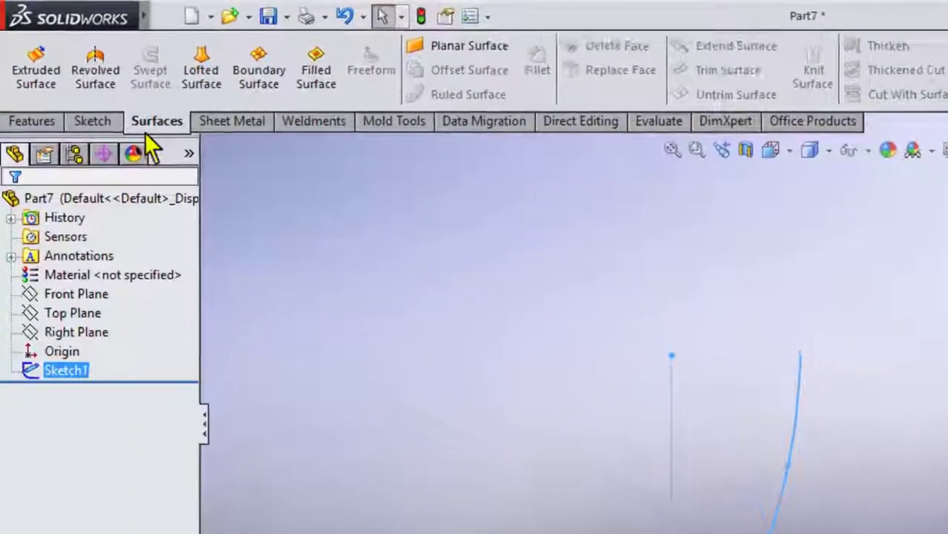
{"action": "left_click", "coordinate": [104, 78]}
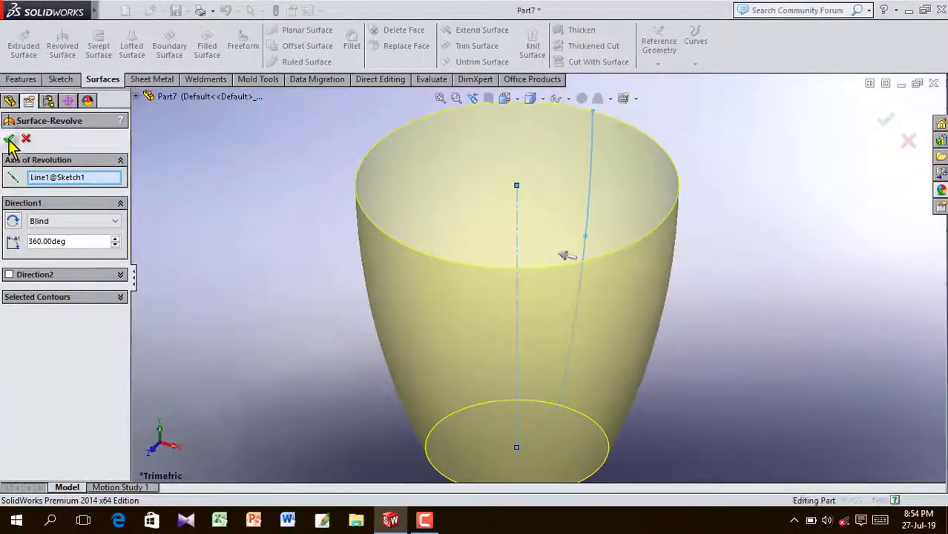
{"action": "left_click", "coordinate": [9, 140]}
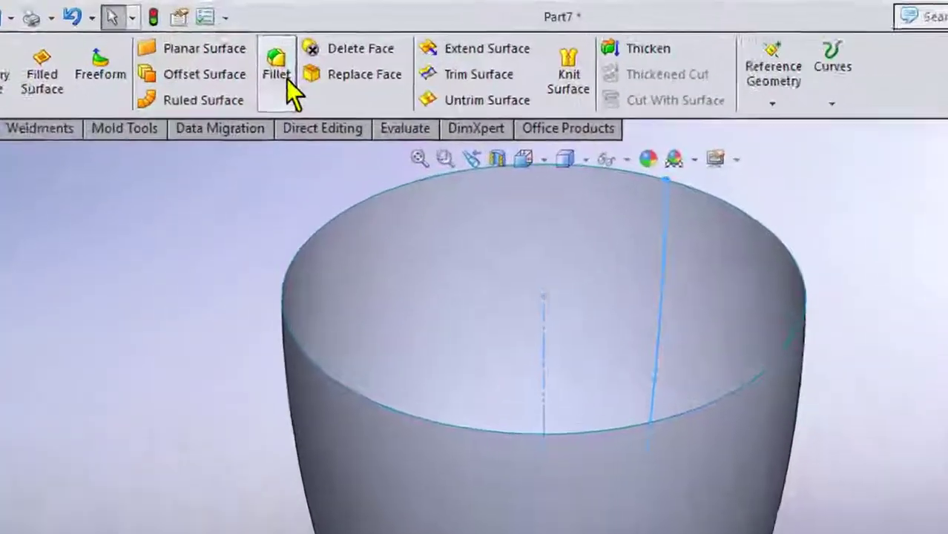
- Fillet the bottom edge of the revolved cup surface with a constant 15 mm radius
{"action": "left_click", "coordinate": [359, 49]}
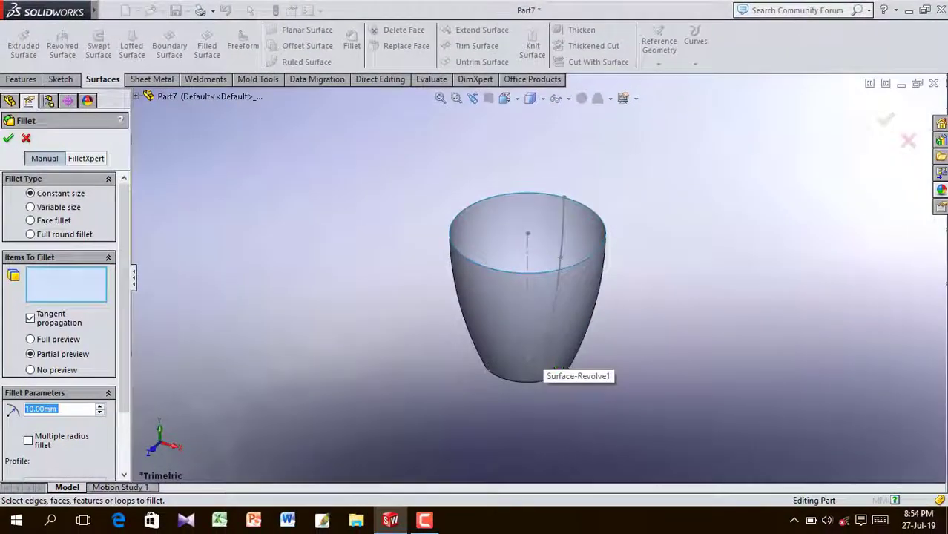
{"action": "middle_click_drag", "start_coordinate": [541, 347], "coordinate": [554, 263]}
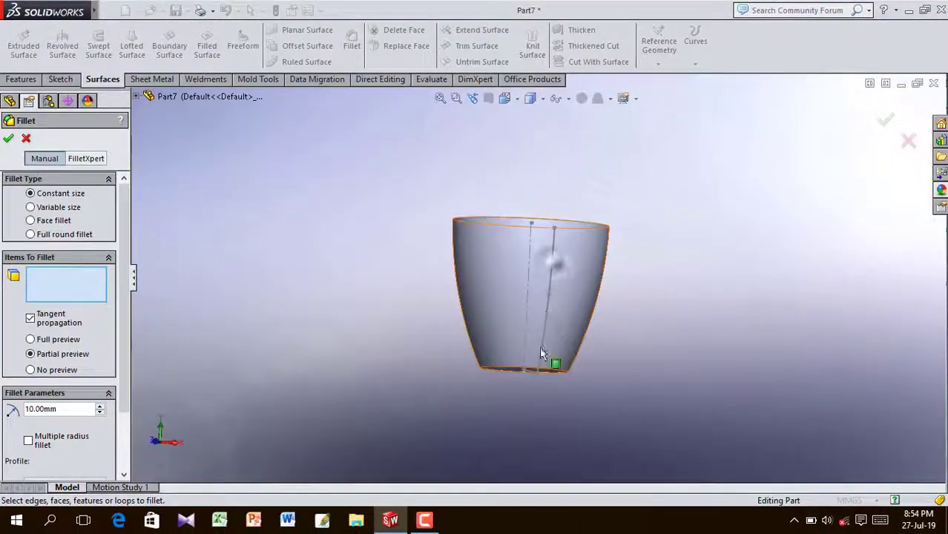
{"action": "scroll", "coordinate": [538, 366], "scroll_direction": "down", "scroll_amount": 3}
{"action": "left_click", "coordinate": [461, 340]}
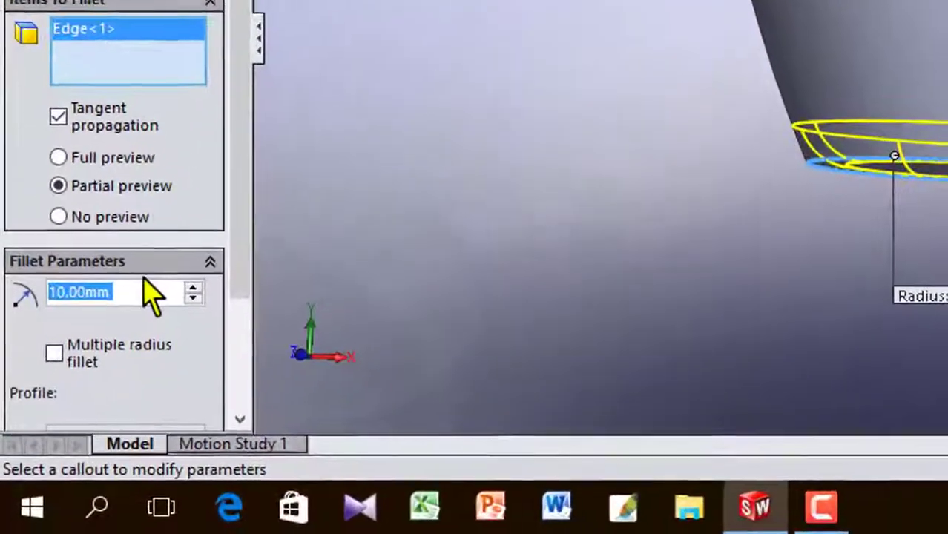
{"action": "left_click", "coordinate": [145, 295]}
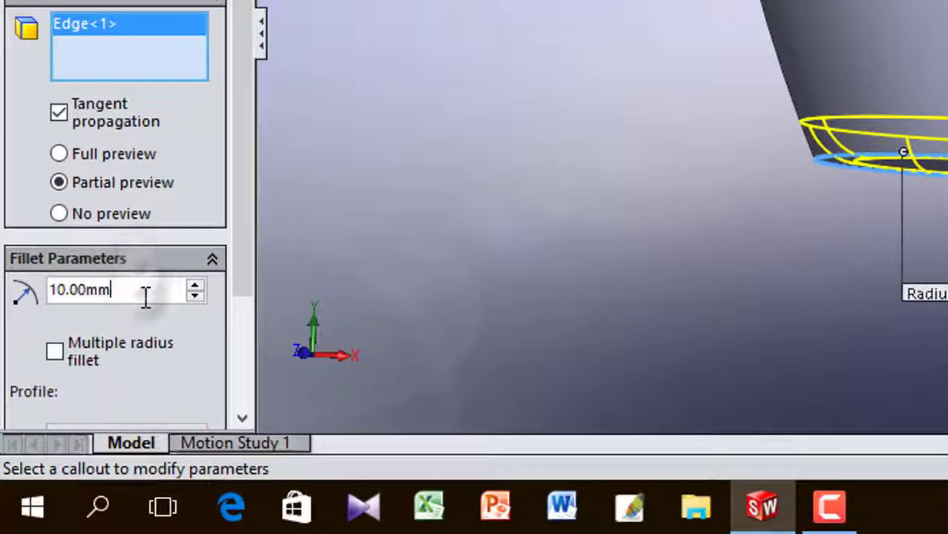
{"action": "type", "text": "15"}
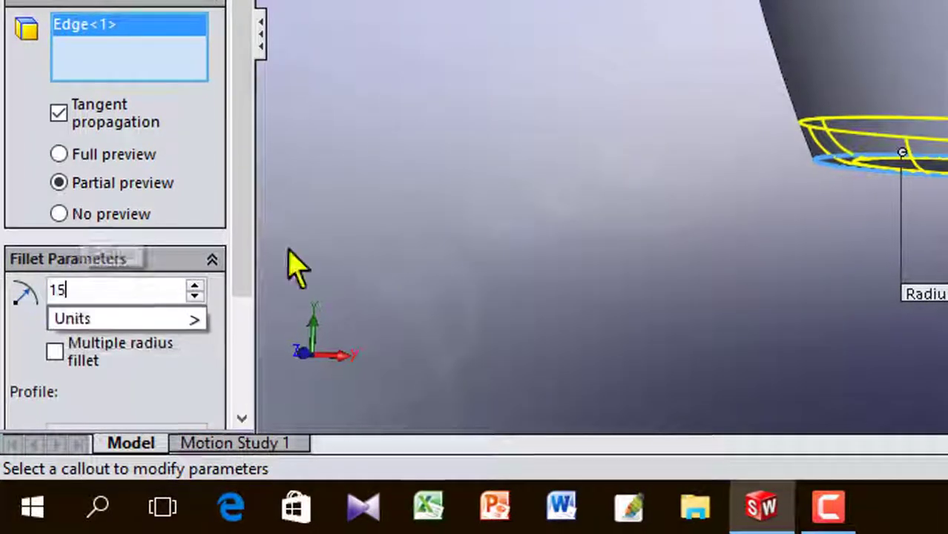
{"action": "key", "text": "Return"}
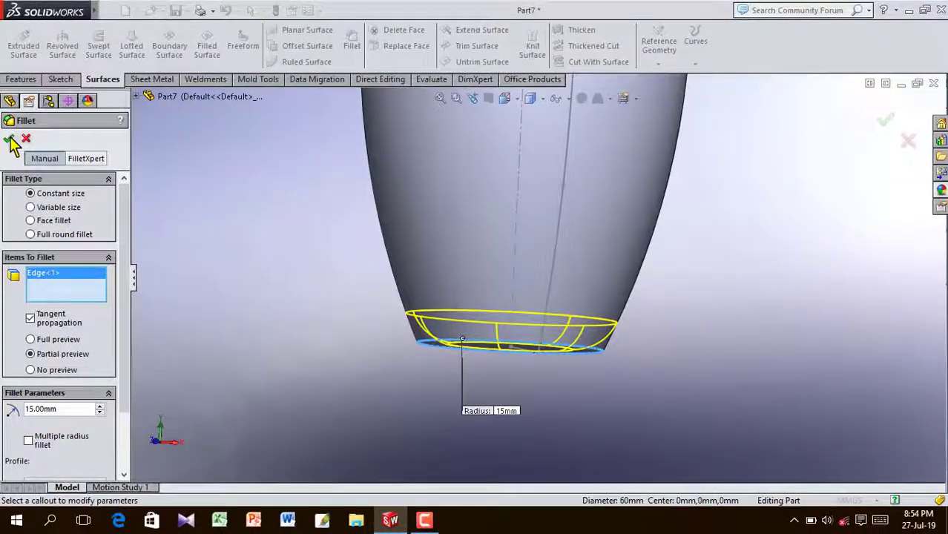
{"action": "left_click", "coordinate": [9, 138]}
- Thicken the filleted cup surface by 1 mm on both sides
{"action": "scroll", "coordinate": [347, 223], "scroll_direction": "up", "scroll_amount": 2}
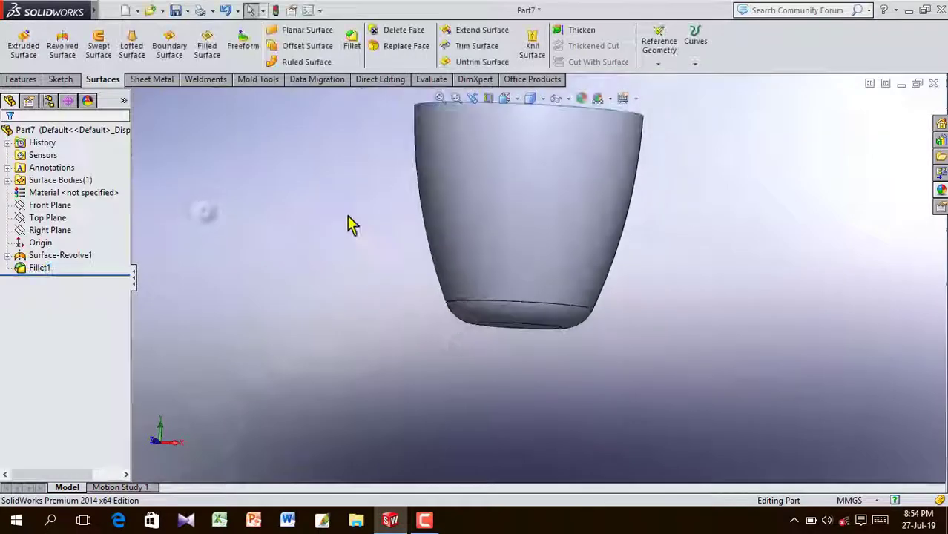
{"action": "left_click", "coordinate": [532, 133]}
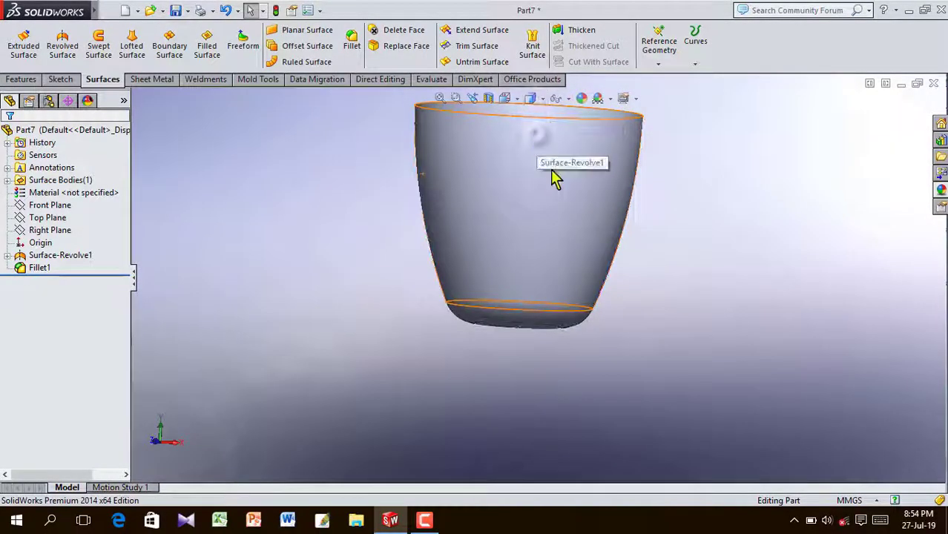
{"action": "scroll", "coordinate": [556, 178], "scroll_direction": "up", "scroll_amount": 1}
{"action": "middle_click_drag", "start_coordinate": [681, 178], "coordinate": [642, 290]}
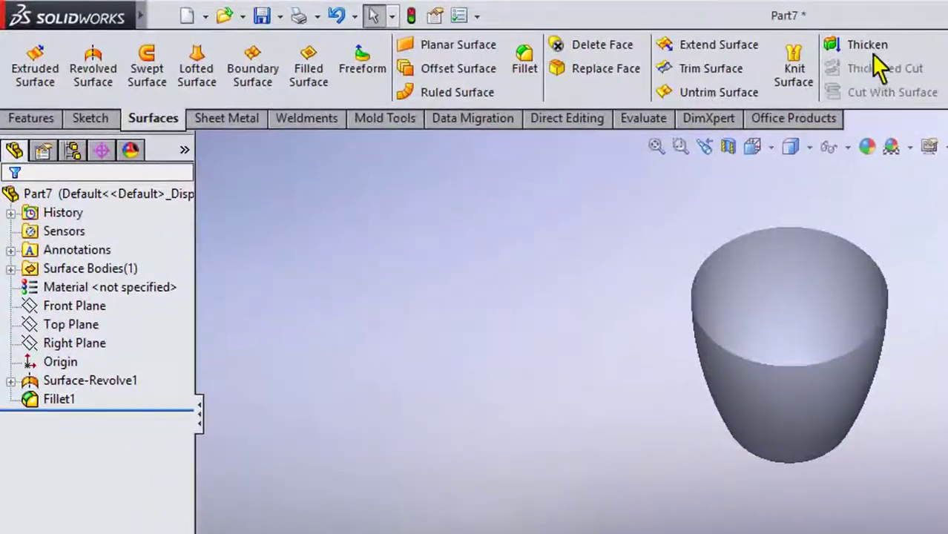
{"action": "left_click", "coordinate": [867, 46]}
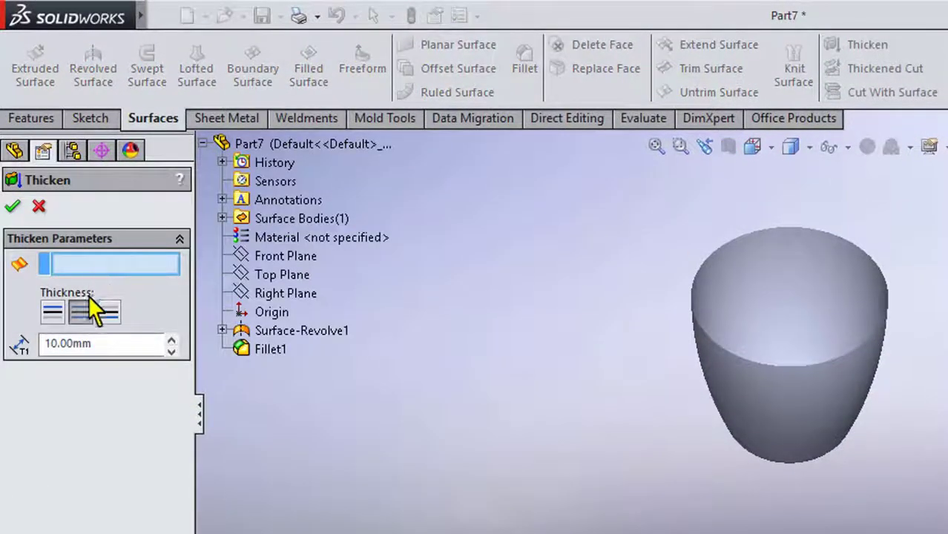
{"action": "left_click", "coordinate": [786, 325]}
{"action": "scroll", "coordinate": [794, 341], "scroll_direction": "down", "scroll_amount": 5}
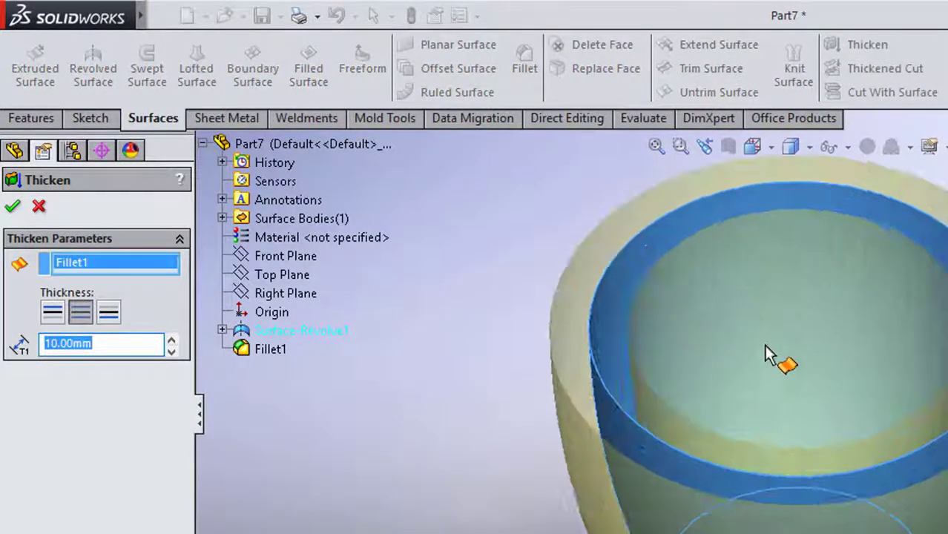
{"action": "left_click", "coordinate": [53, 312]}
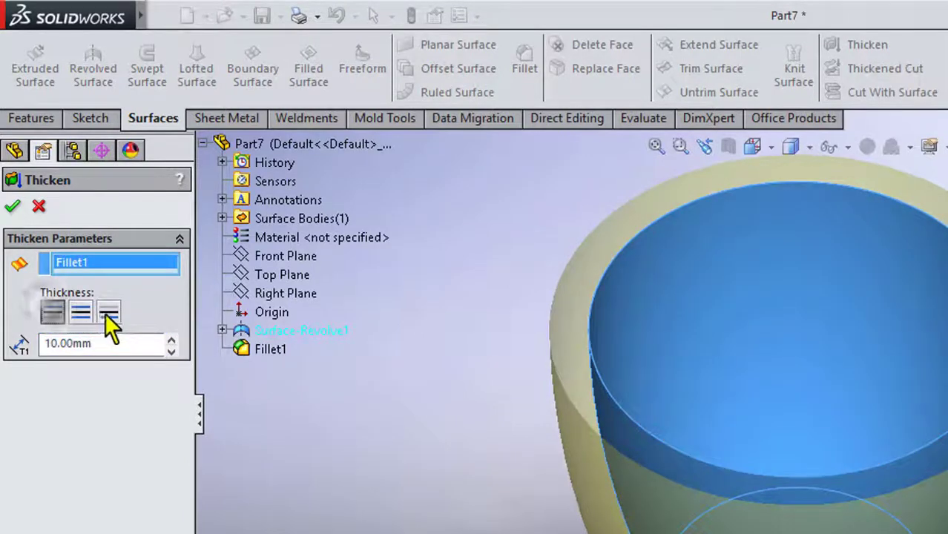
{"action": "left_click", "coordinate": [108, 313]}
{"action": "left_click", "coordinate": [90, 313]}
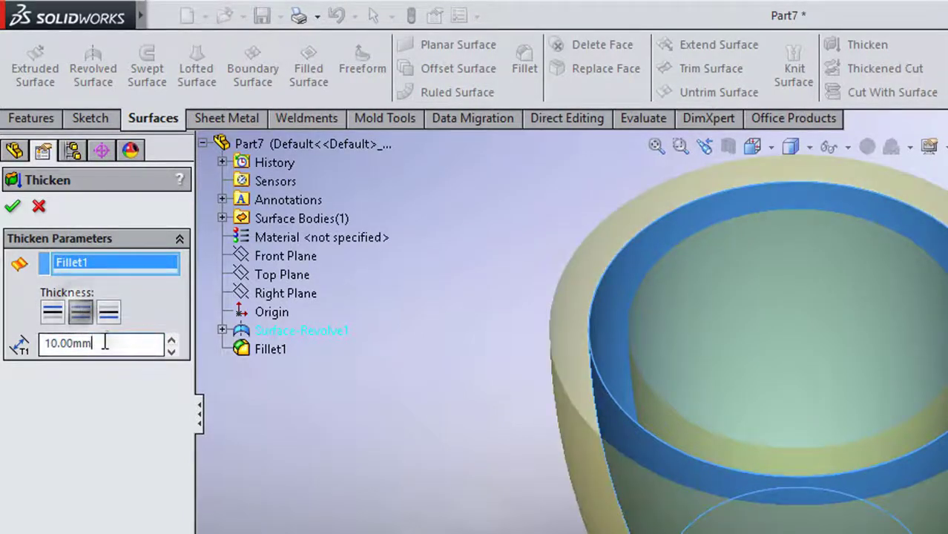
{"action": "type", "text": "1"}
{"action": "key", "text": "Return"}
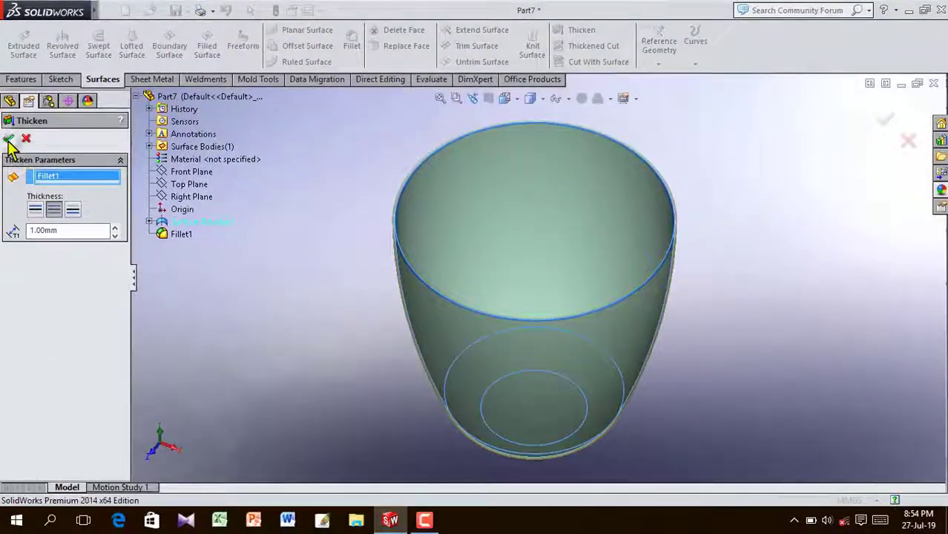
{"action": "left_click", "coordinate": [9, 139]}
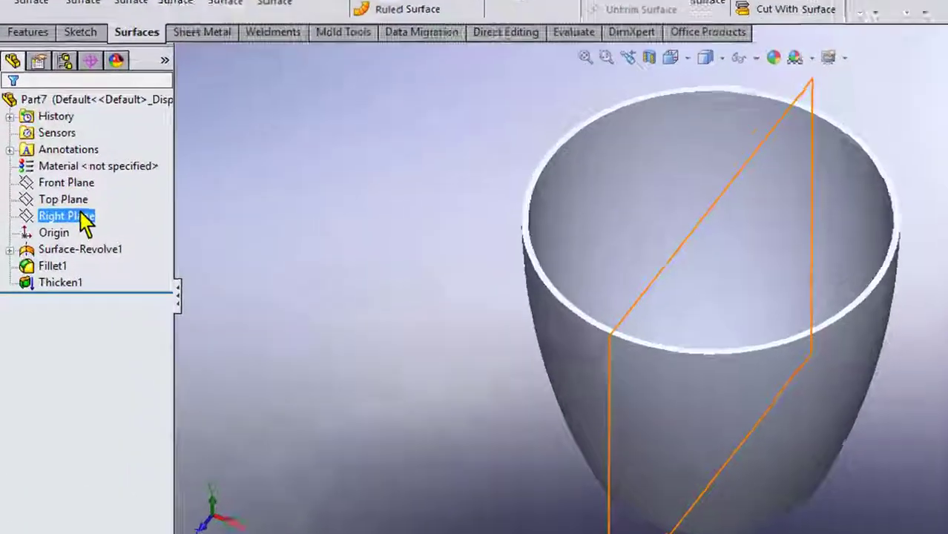
- Start a sketch on the Front Plane and orient the view to the front
{"action": "left_click", "coordinate": [57, 205]}
{"action": "left_click", "coordinate": [59, 193]}
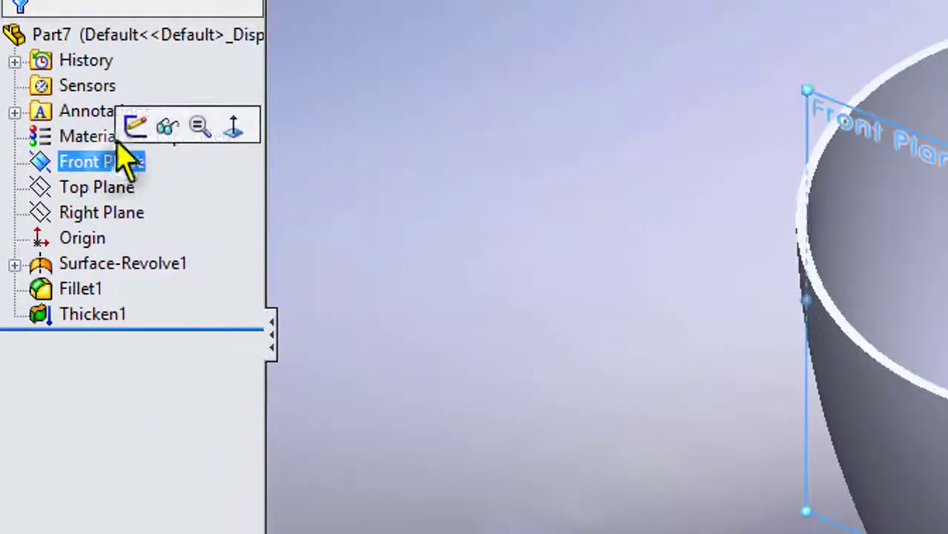
{"action": "left_click", "coordinate": [134, 127]}
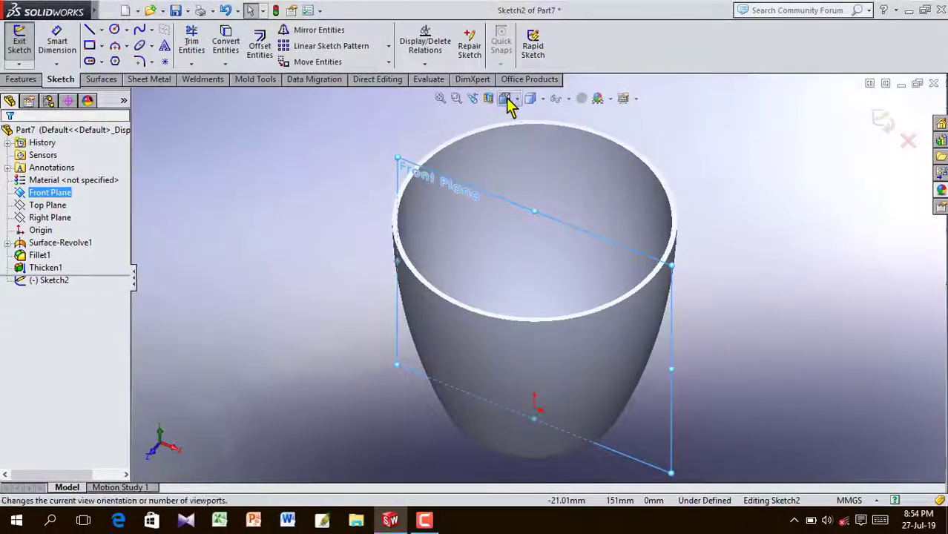
{"action": "left_click", "coordinate": [511, 107]}
{"action": "left_click", "coordinate": [581, 174]}
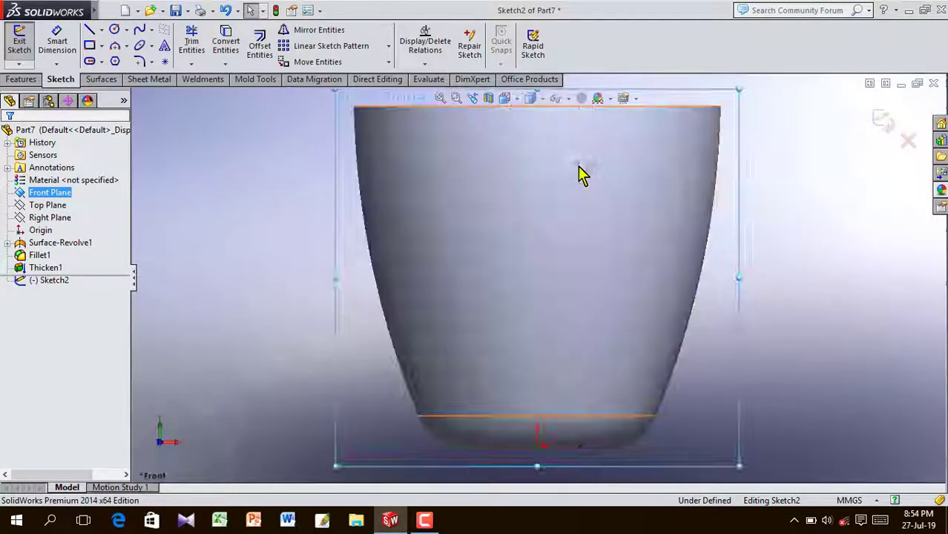
- Change the model's display style to Hidden Lines Visible
{"action": "scroll", "coordinate": [579, 172], "scroll_direction": "up", "scroll_amount": 5}
{"action": "left_click", "coordinate": [531, 103]}
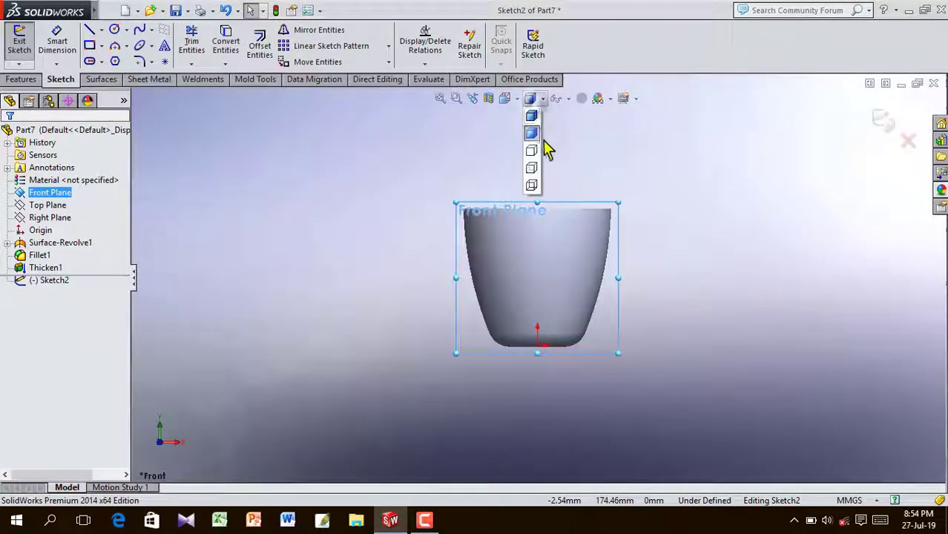
{"action": "left_click", "coordinate": [533, 169]}
- Start a spline on the cup's right outer wall below the rim, placing its next points outward to shape the handle's upper bend
{"action": "scroll", "coordinate": [633, 239], "scroll_direction": "down", "scroll_amount": 5}
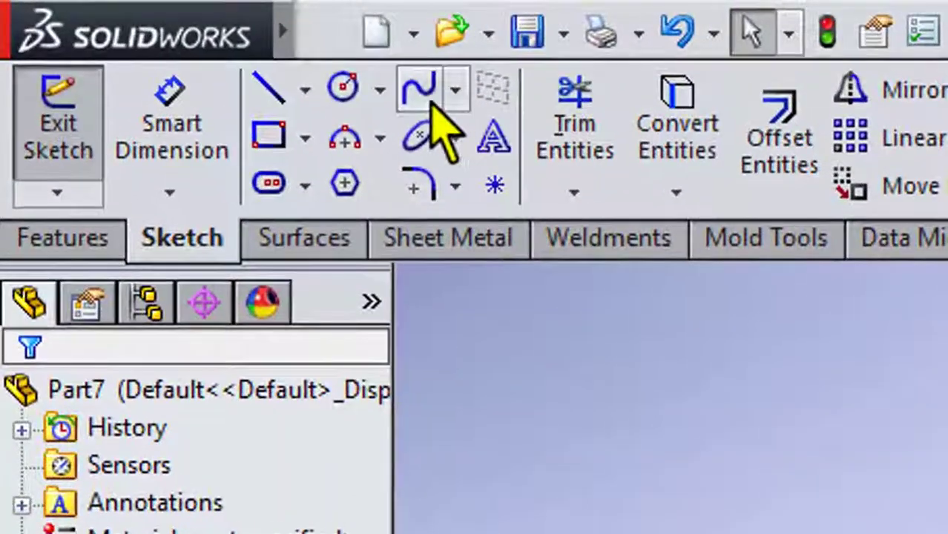
{"action": "left_click", "coordinate": [139, 28]}
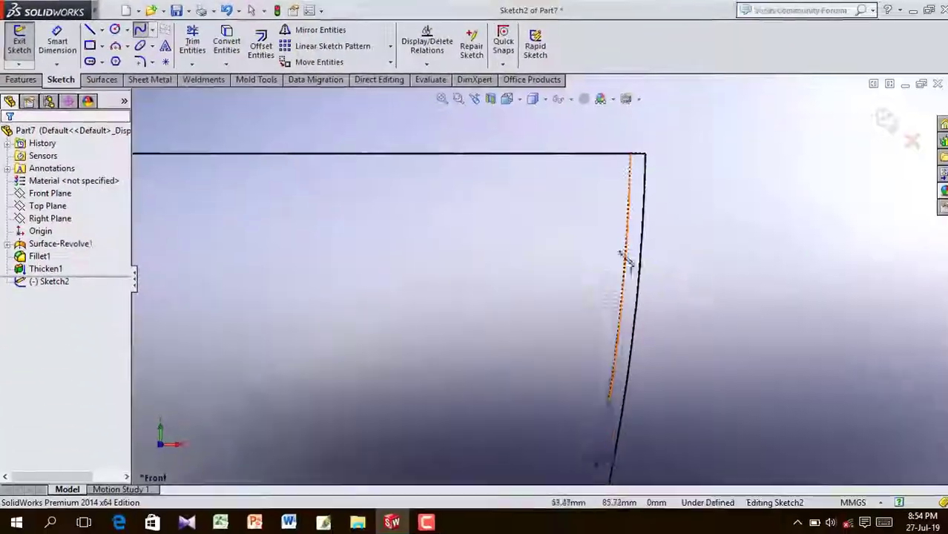
{"action": "scroll", "coordinate": [639, 282], "scroll_direction": "up", "scroll_amount": 4}
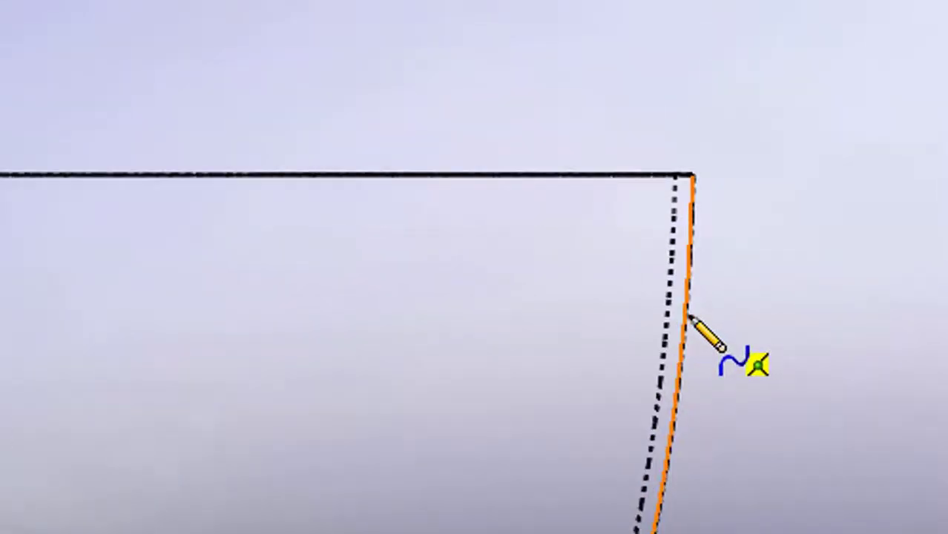
{"action": "left_click", "coordinate": [689, 316]}
{"action": "scroll", "coordinate": [717, 329], "scroll_direction": "down", "scroll_amount": 3}
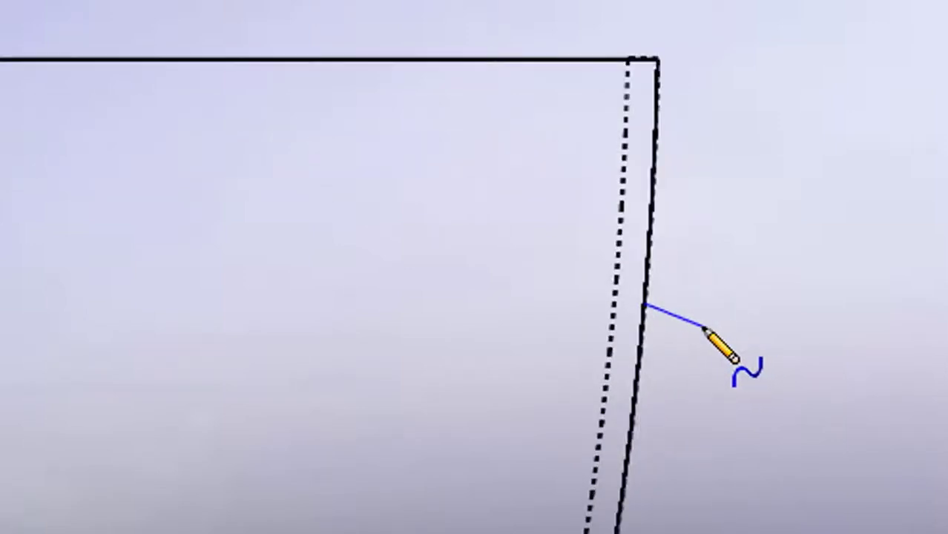
{"action": "scroll", "coordinate": [690, 308], "scroll_direction": "down", "scroll_amount": 3}
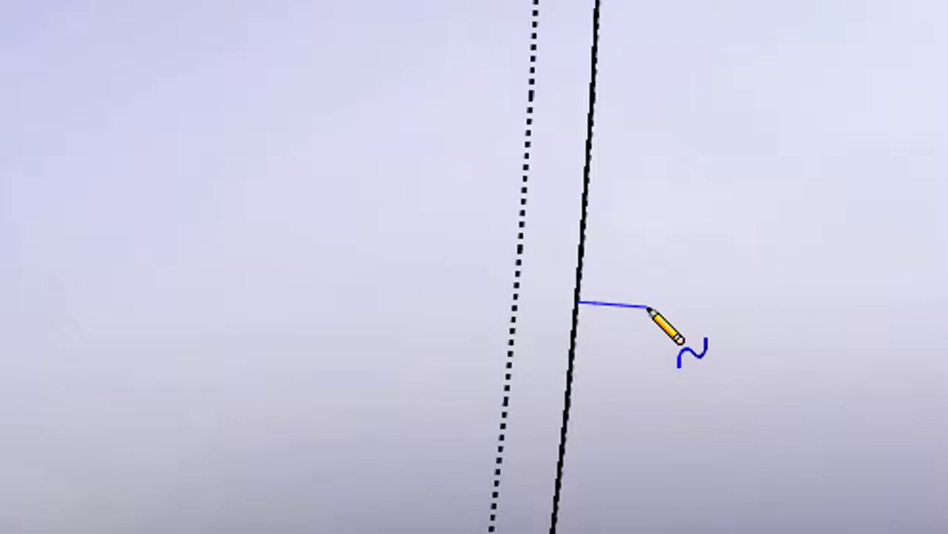
{"action": "left_click", "coordinate": [648, 306]}
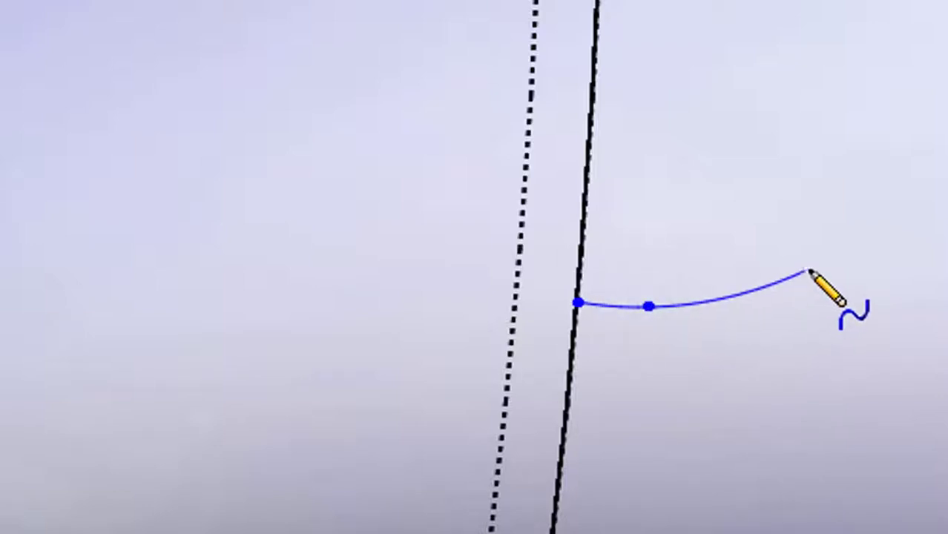
{"action": "left_click", "coordinate": [846, 248]}
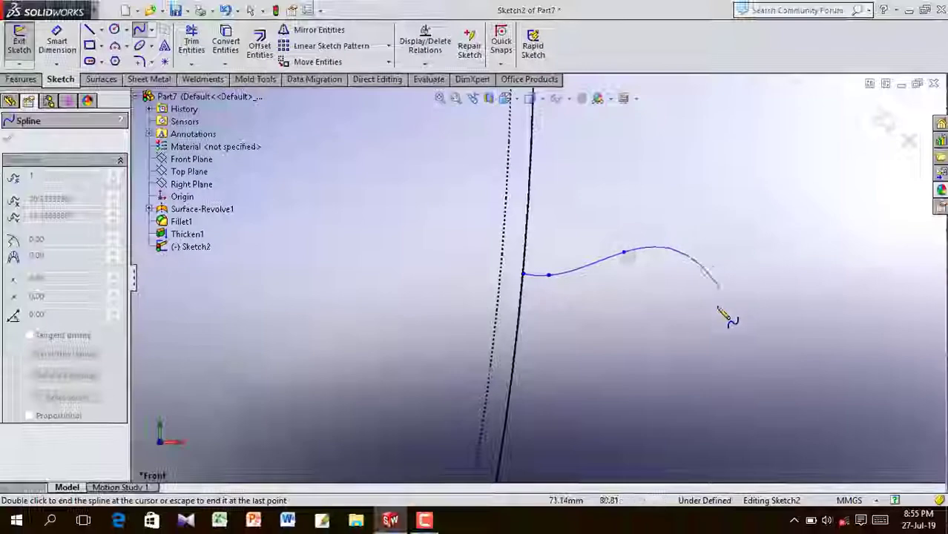
{"action": "scroll", "coordinate": [714, 325], "scroll_direction": "up", "scroll_amount": 3}
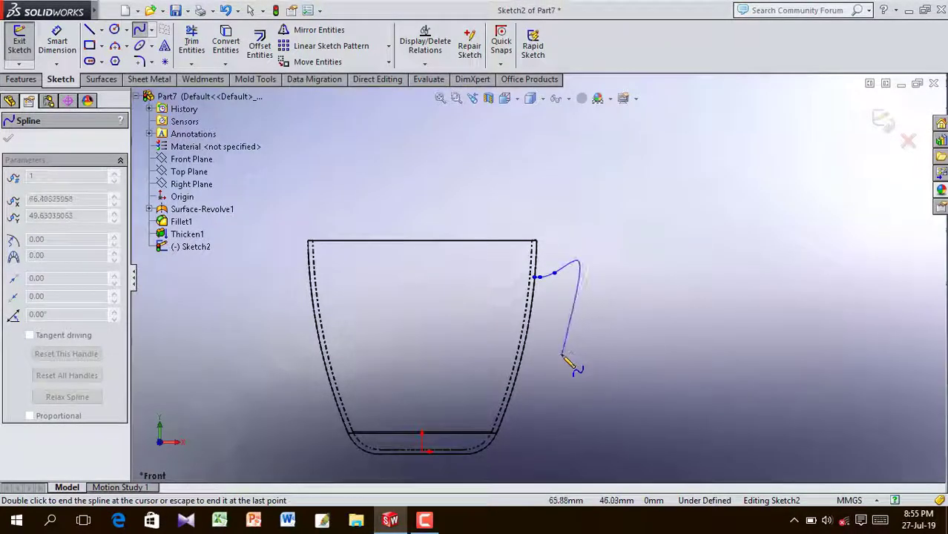
- Continue the handle spline downward, curve it back to the outer wall above the base and end it there
{"action": "scroll", "coordinate": [545, 404], "scroll_direction": "down", "scroll_amount": 3}
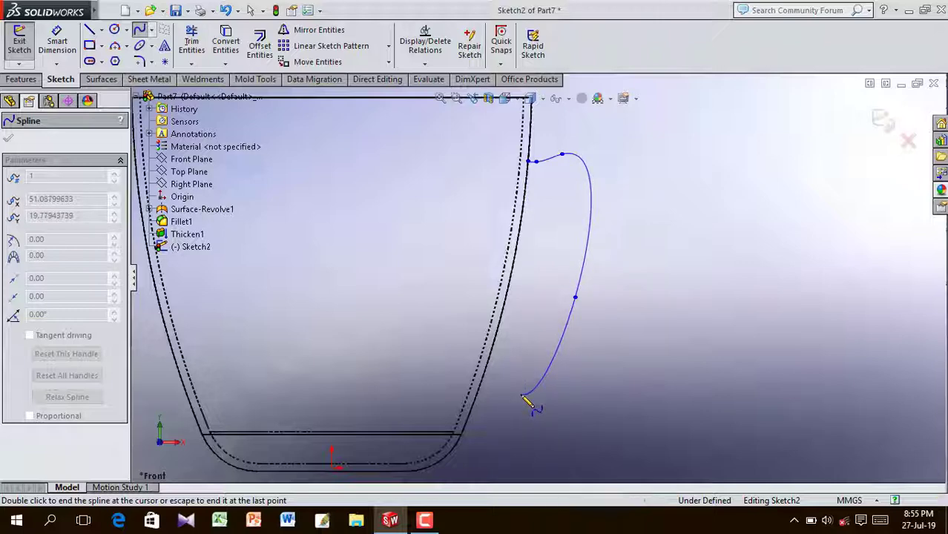
{"action": "scroll", "coordinate": [512, 393], "scroll_direction": "down", "scroll_amount": 3}
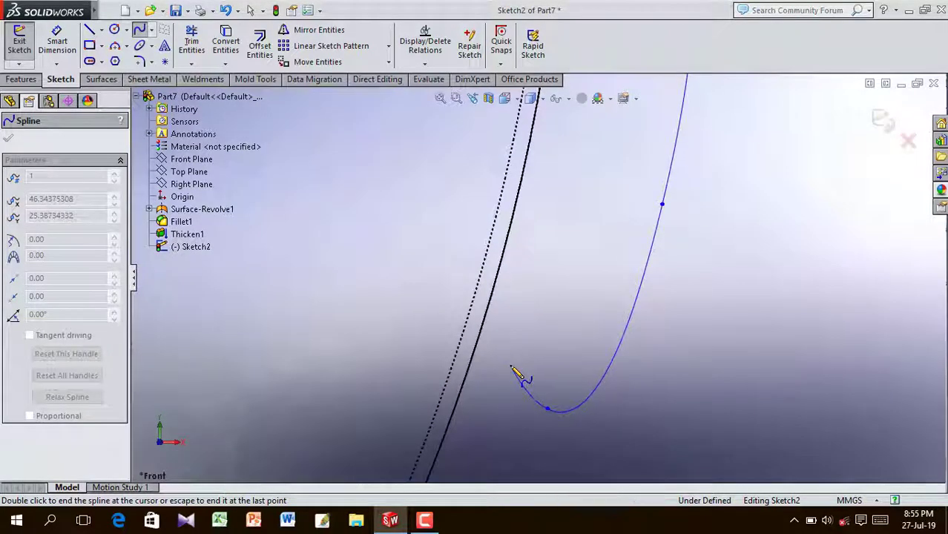
{"action": "left_click", "coordinate": [511, 366]}
{"action": "scroll", "coordinate": [503, 382], "scroll_direction": "down", "scroll_amount": 3}
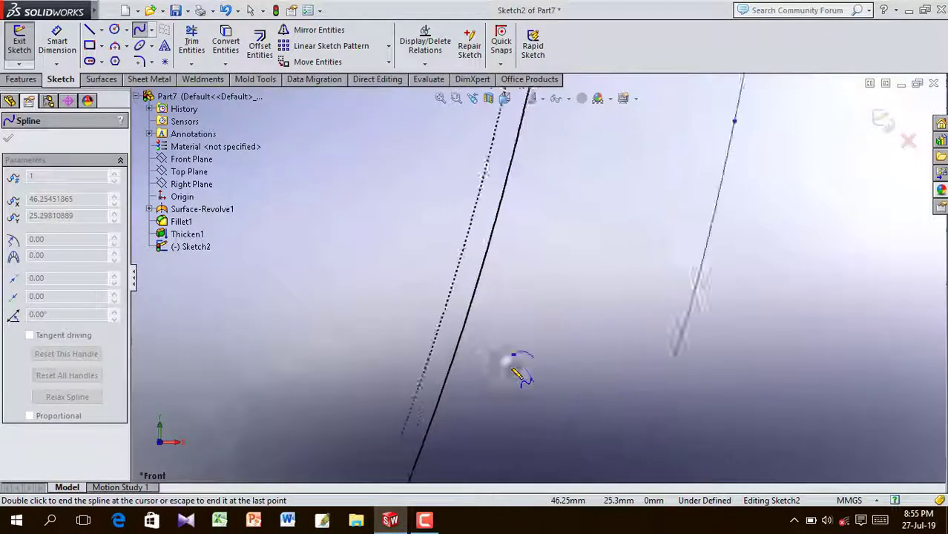
{"action": "left_click", "coordinate": [455, 319]}
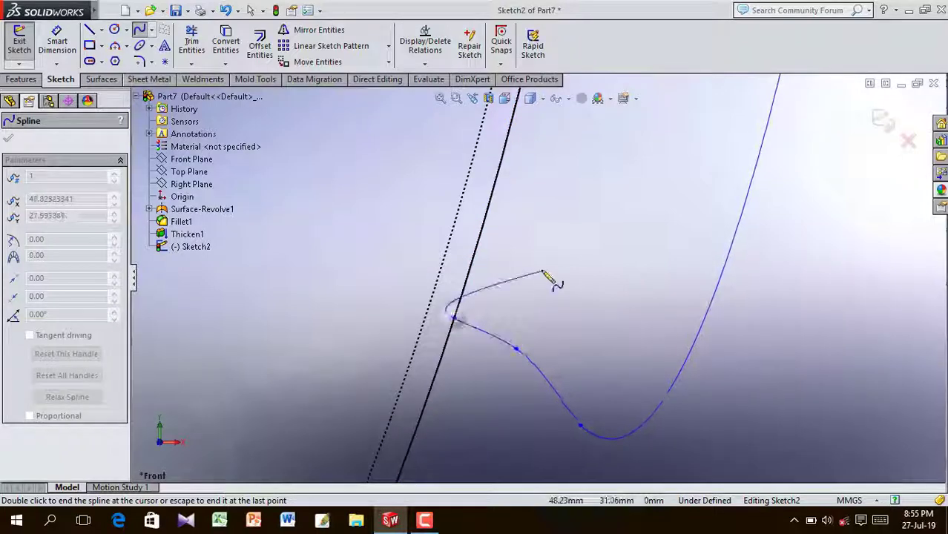
{"action": "right_click", "coordinate": [542, 270]}
{"action": "left_click", "coordinate": [598, 169]}
- Move the handle spline's second-to-last point closer to its lower end on the cup wall
{"action": "scroll", "coordinate": [590, 215], "scroll_direction": "up", "scroll_amount": 5}
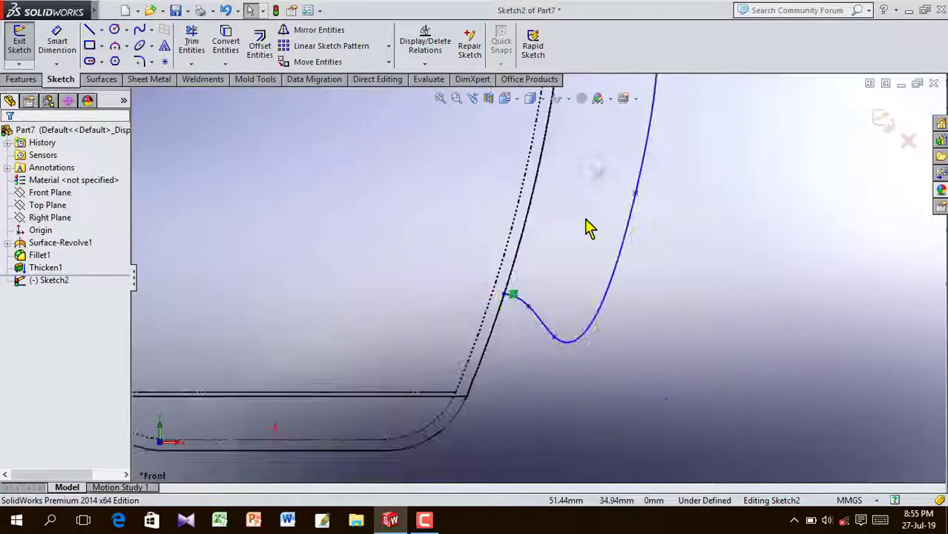
{"action": "scroll", "coordinate": [579, 238], "scroll_direction": "down", "scroll_amount": 2}
{"action": "scroll", "coordinate": [507, 459], "scroll_direction": "down", "scroll_amount": 8}
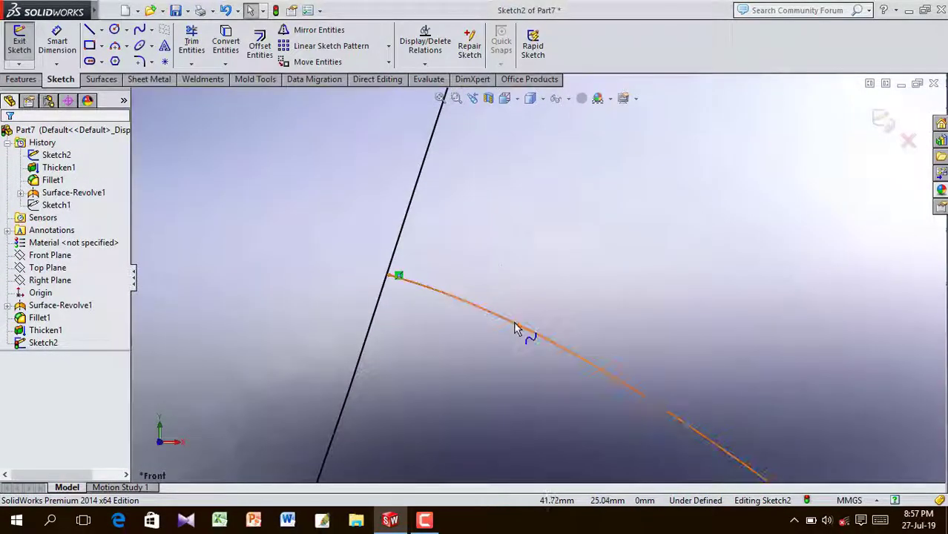
{"action": "left_click_drag", "start_coordinate": [520, 331], "coordinate": [420, 290]}
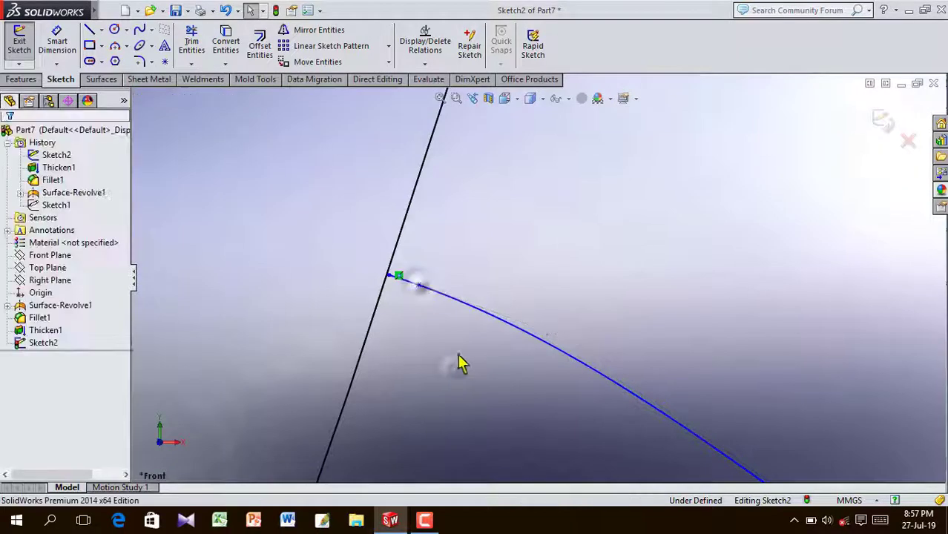
- Switch to the isometric view and exit the handle path sketch
{"action": "scroll", "coordinate": [460, 315], "scroll_direction": "up", "scroll_amount": 6}
{"action": "scroll", "coordinate": [518, 252], "scroll_direction": "up", "scroll_amount": 3}
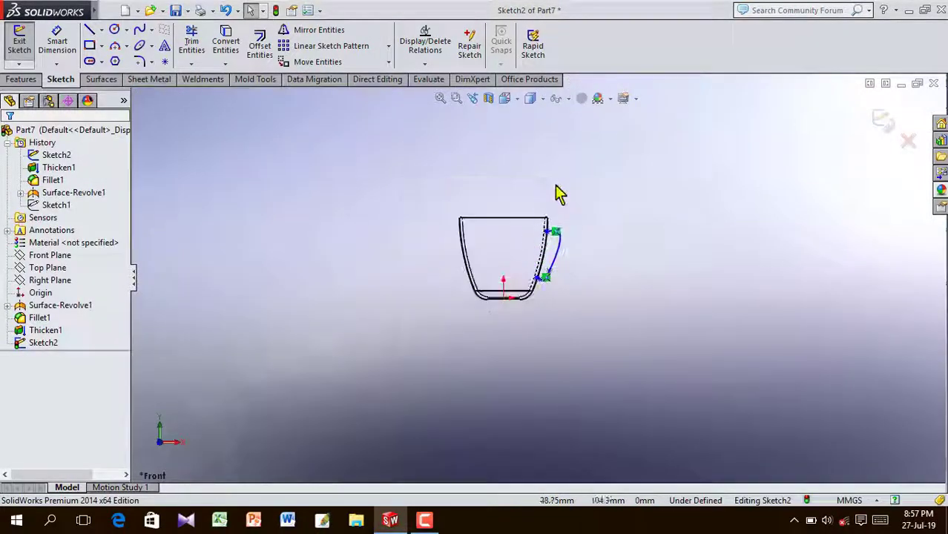
{"action": "scroll", "coordinate": [555, 183], "scroll_direction": "down", "scroll_amount": 2}
{"action": "left_click", "coordinate": [507, 100]}
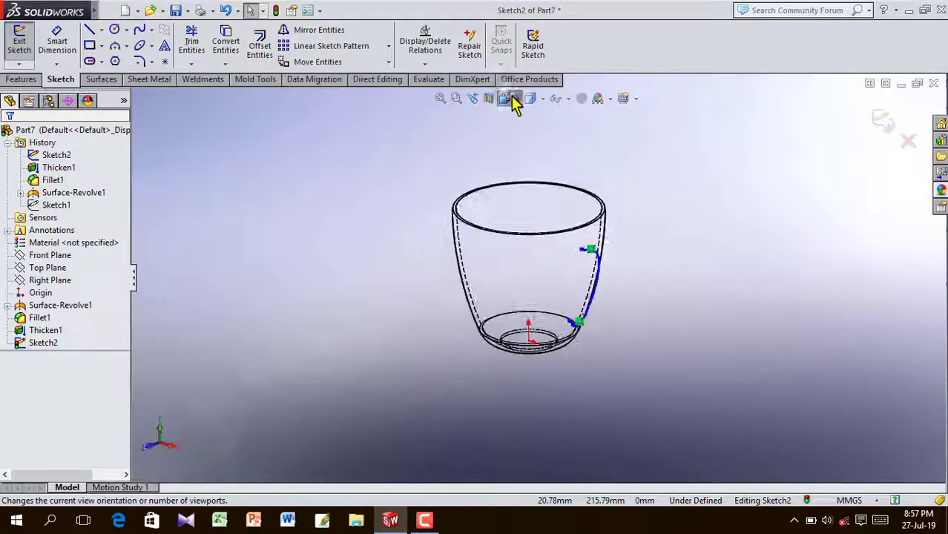
{"action": "left_click", "coordinate": [577, 136]}
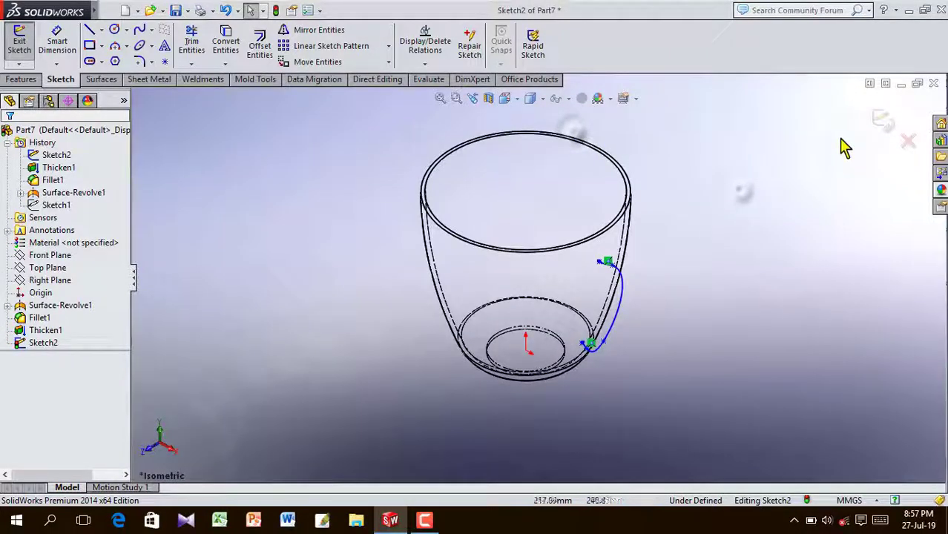
{"action": "left_click", "coordinate": [887, 127]}
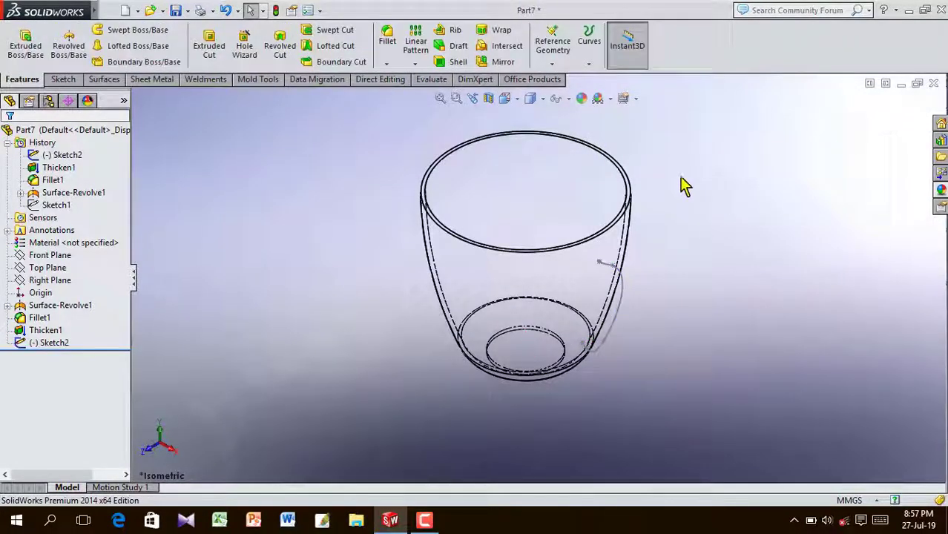
- Create a reference plane through the upper endpoint of the handle spline, perpendicular to the spline
{"action": "scroll", "coordinate": [672, 189], "scroll_direction": "down", "scroll_amount": 2}
{"action": "scroll", "coordinate": [637, 198], "scroll_direction": "down", "scroll_amount": 1}
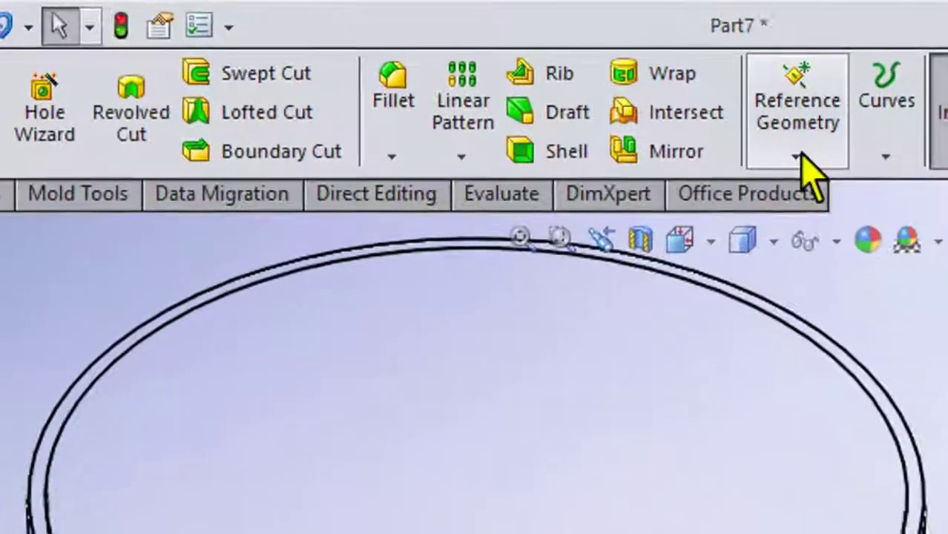
{"action": "left_click", "coordinate": [799, 160]}
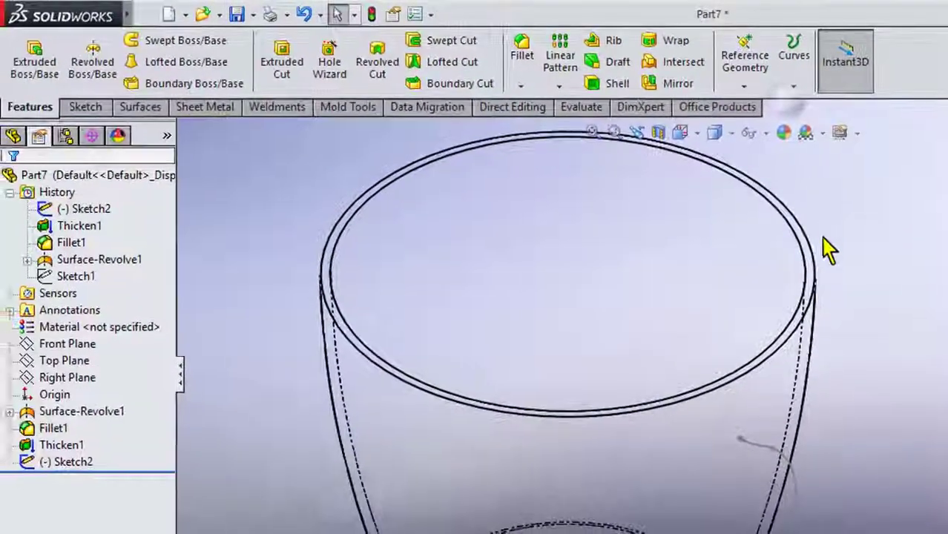
{"action": "scroll", "coordinate": [752, 454], "scroll_direction": "down", "scroll_amount": 6}
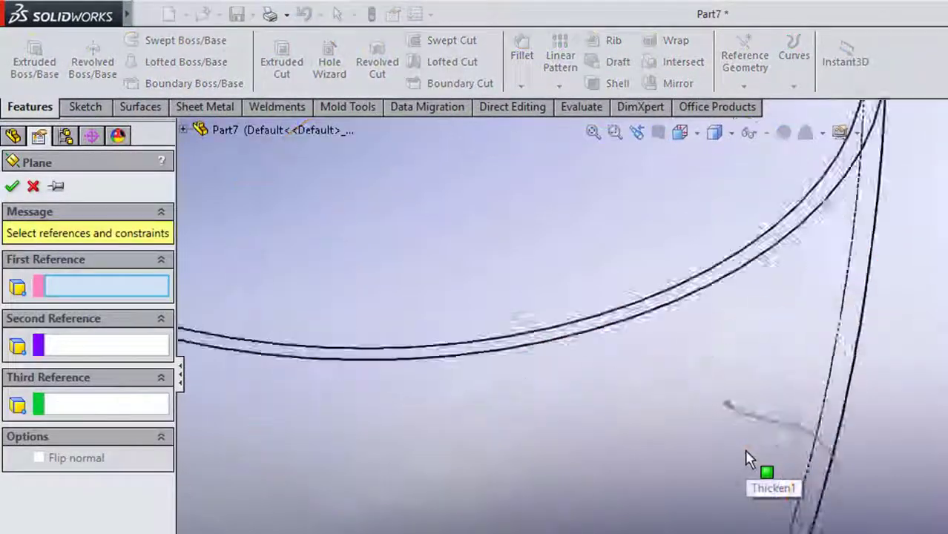
{"action": "left_click", "coordinate": [687, 419]}
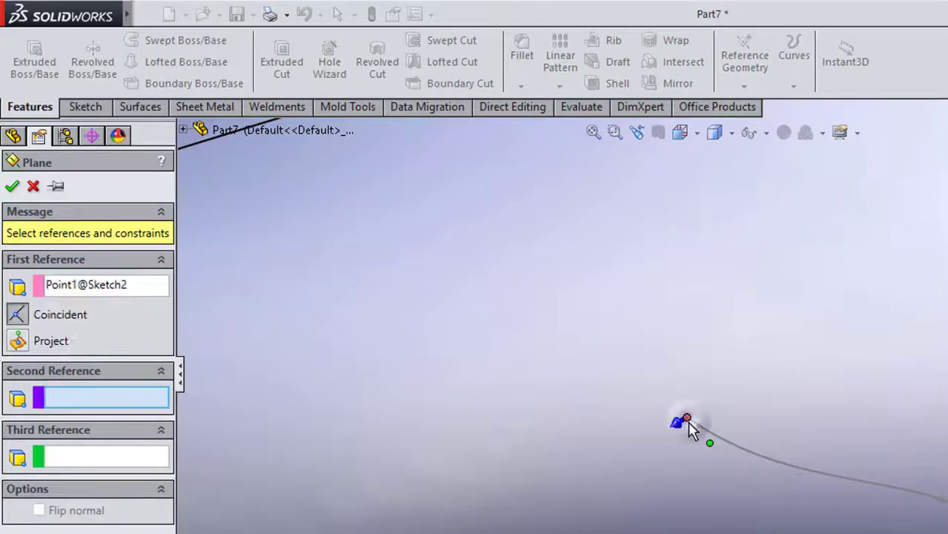
{"action": "scroll", "coordinate": [705, 427], "scroll_direction": "down", "scroll_amount": 2}
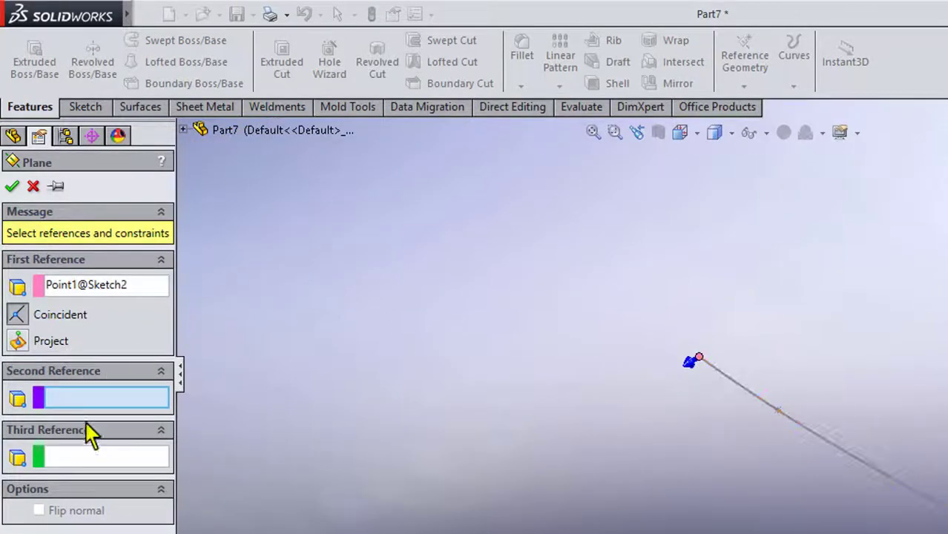
{"action": "left_click", "coordinate": [720, 382]}
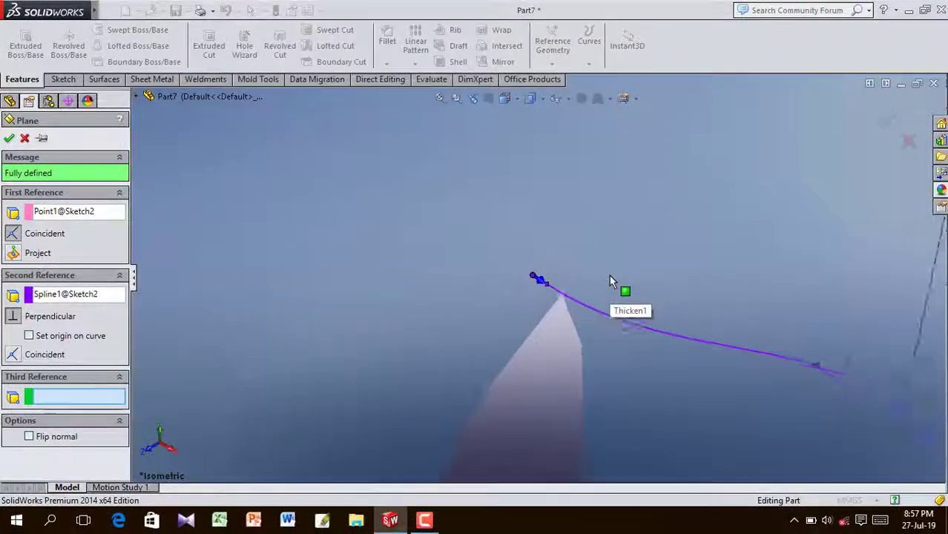
{"action": "scroll", "coordinate": [610, 275], "scroll_direction": "up", "scroll_amount": 6}
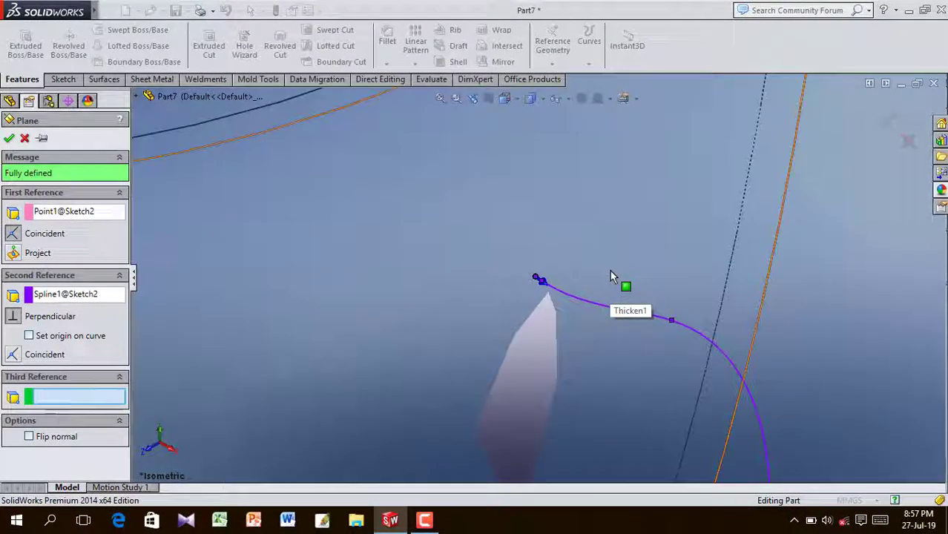
{"action": "middle_click_drag", "start_coordinate": [656, 255], "coordinate": [672, 216]}
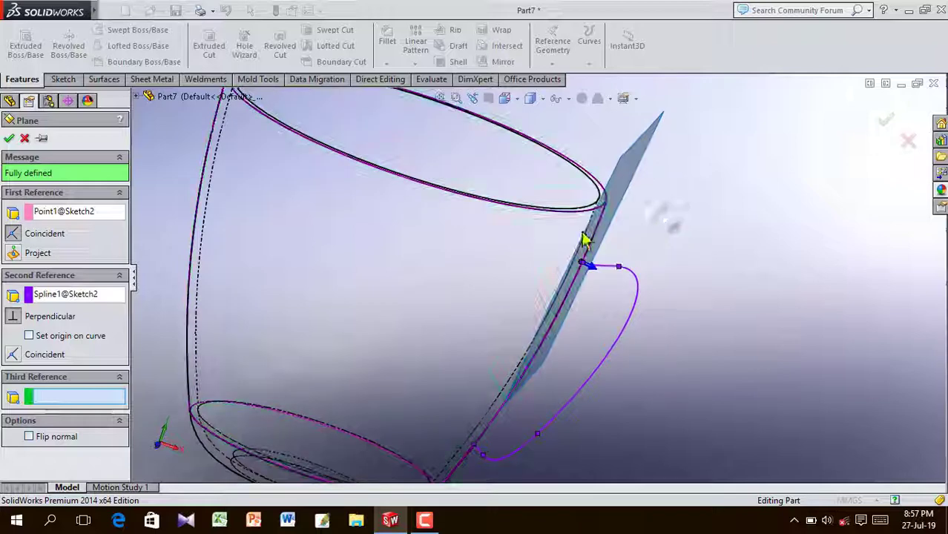
{"action": "left_click", "coordinate": [9, 138]}
- On the new plane, sketch a horizontal centerpoint straight slot beside the spline's upper end, about 10 mm between arc centers and 4.5 mm wide
{"action": "left_click", "coordinate": [627, 176]}
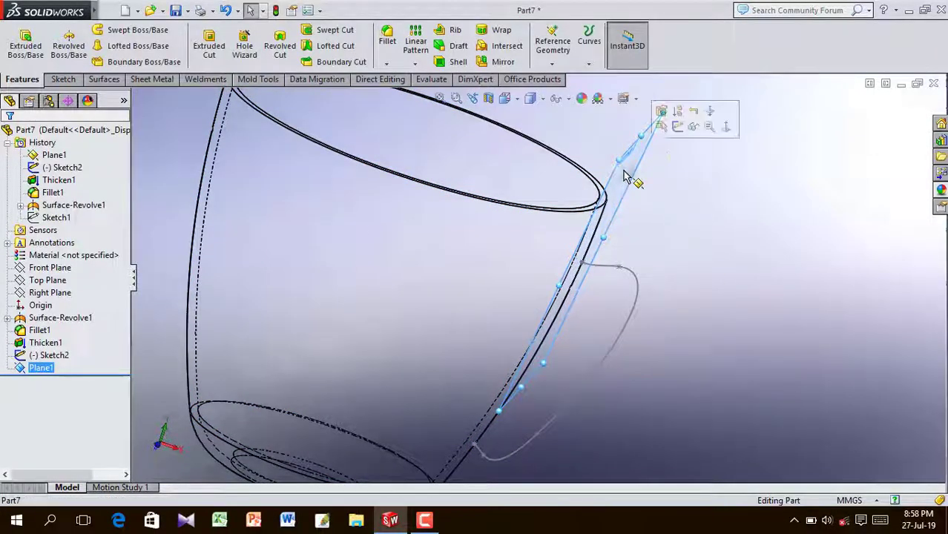
{"action": "left_click", "coordinate": [679, 127]}
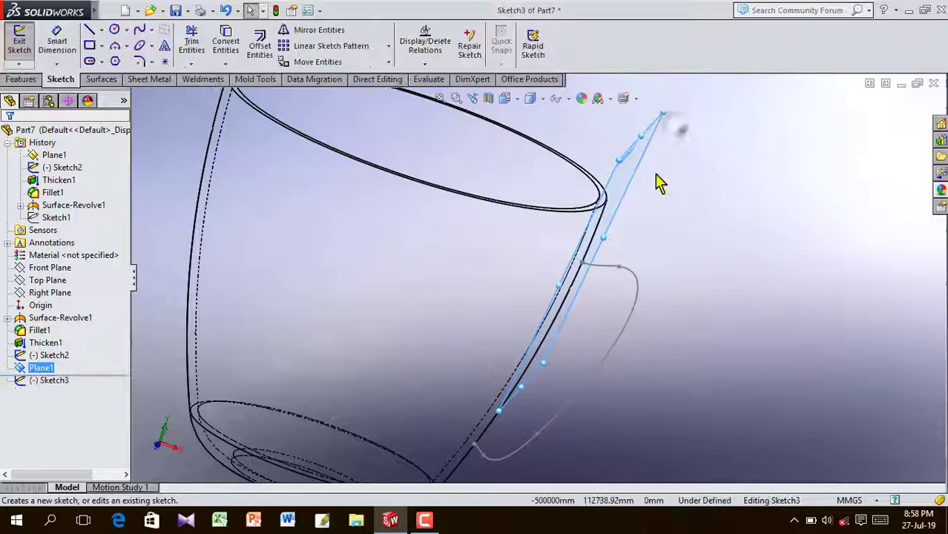
{"action": "left_click", "coordinate": [504, 100]}
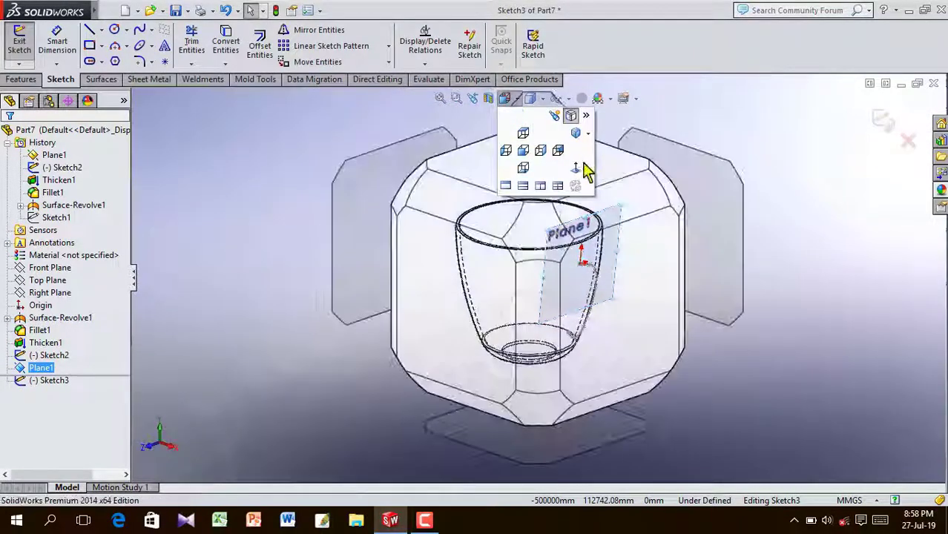
{"action": "left_click", "coordinate": [582, 168]}
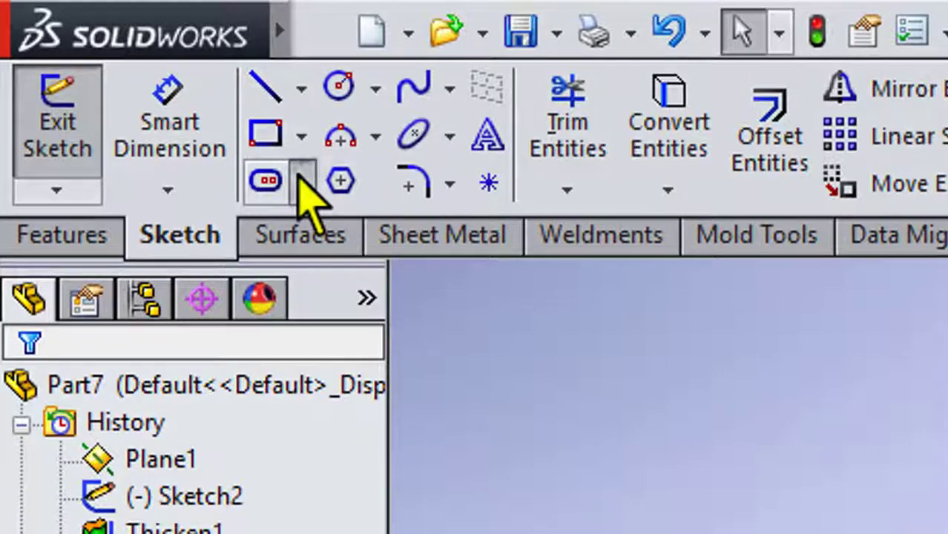
{"action": "left_click", "coordinate": [301, 182]}
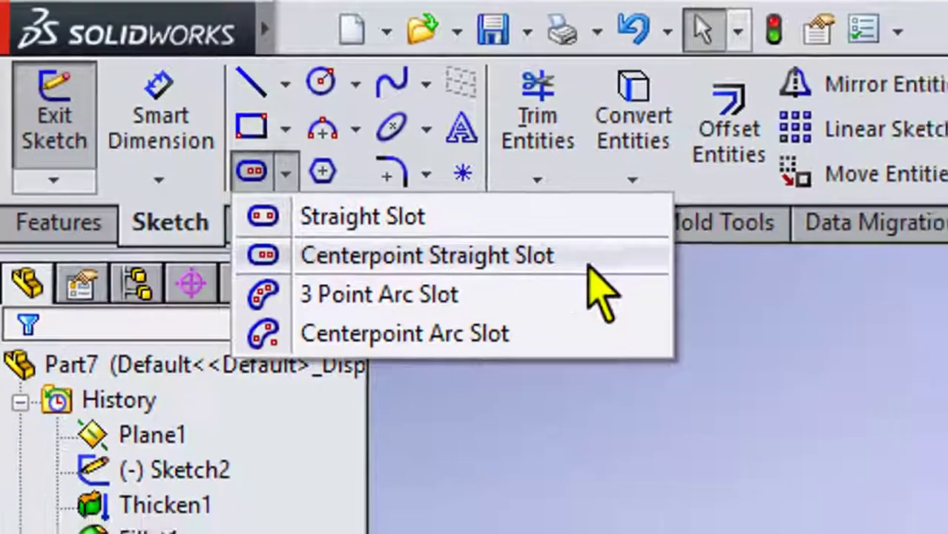
{"action": "left_click", "coordinate": [616, 271]}
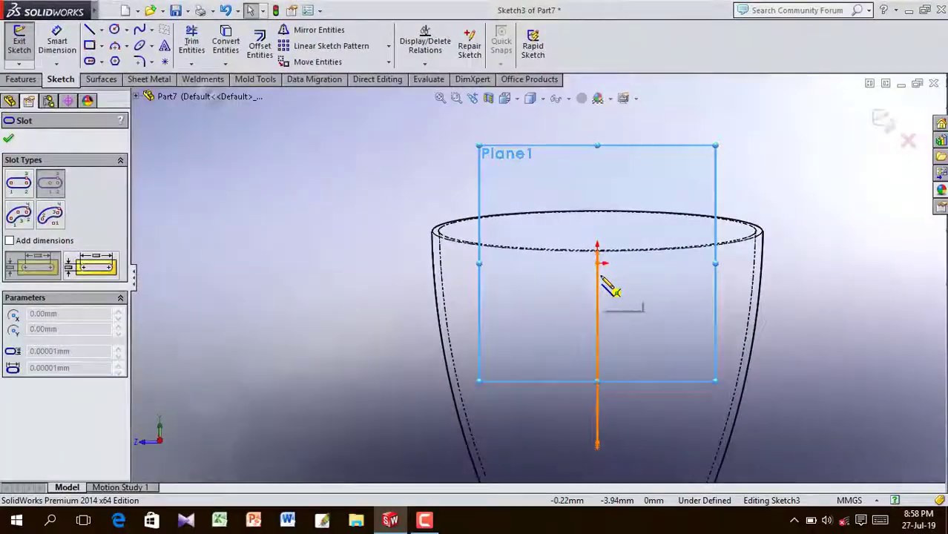
{"action": "scroll", "coordinate": [605, 283], "scroll_direction": "down", "scroll_amount": 4}
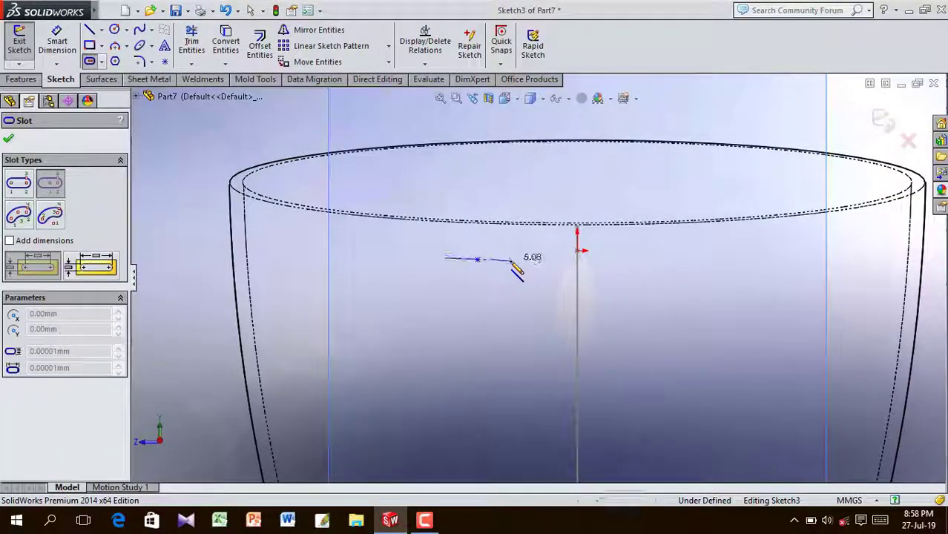
{"action": "left_click", "coordinate": [513, 285]}
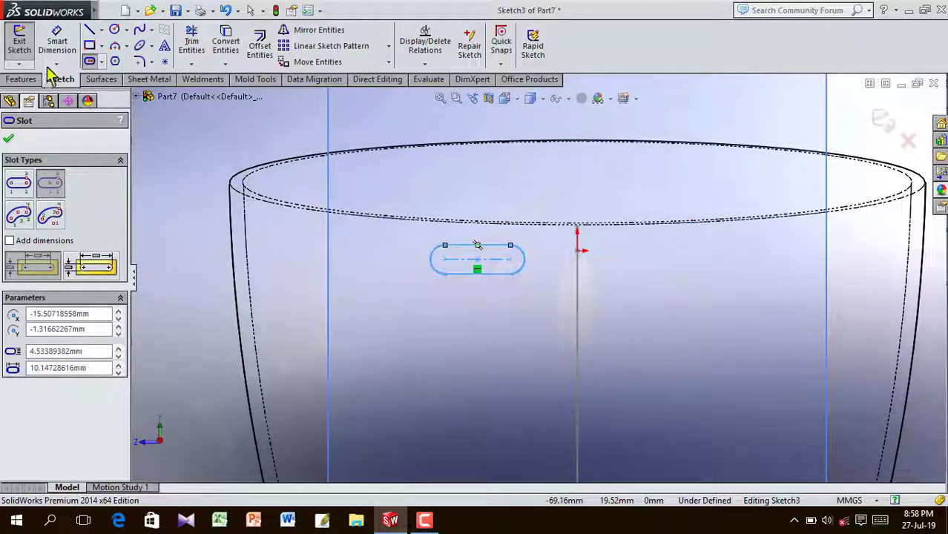
- Dimension the slot to a 5 mm width and a 6 mm center-to-center length
{"action": "left_click", "coordinate": [56, 43]}
{"action": "left_click", "coordinate": [469, 253]}
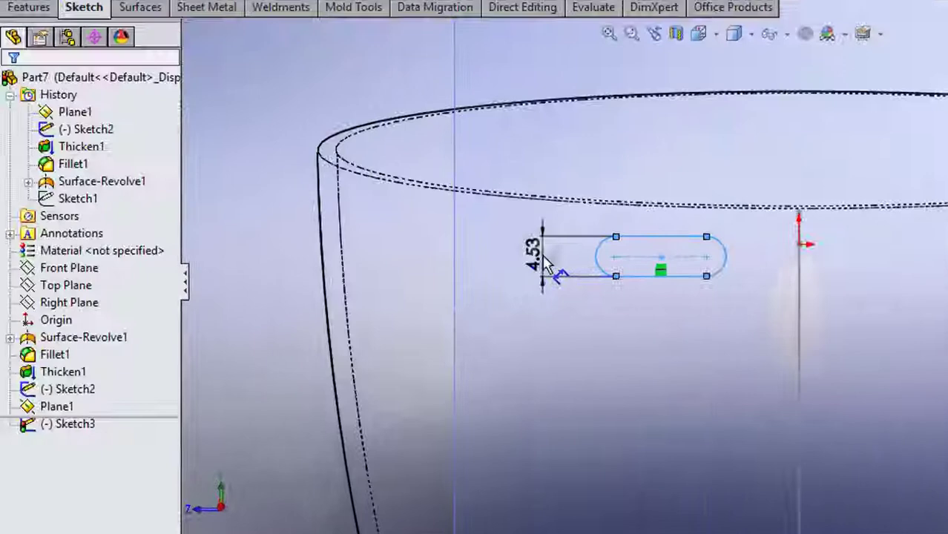
{"action": "left_click", "coordinate": [547, 263]}
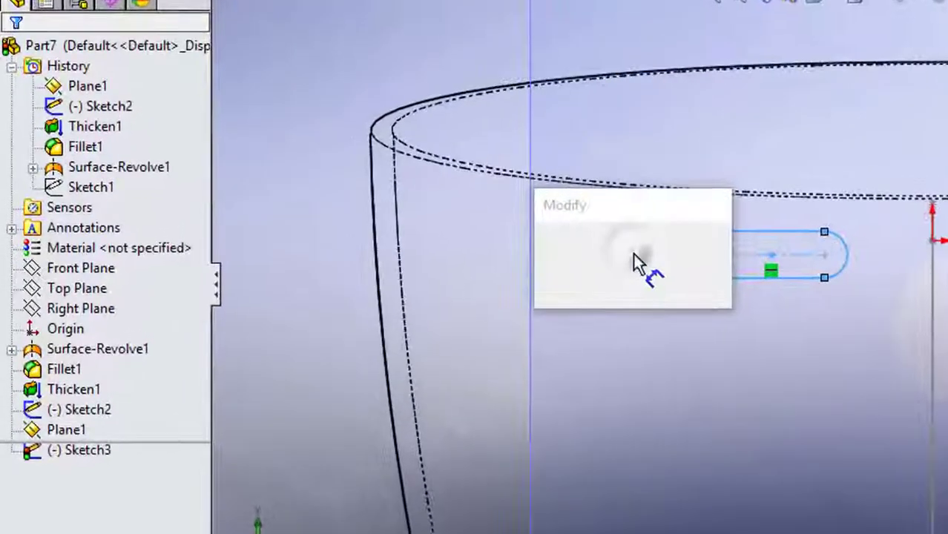
{"action": "type", "text": "5"}
{"action": "left_click", "coordinate": [548, 237]}
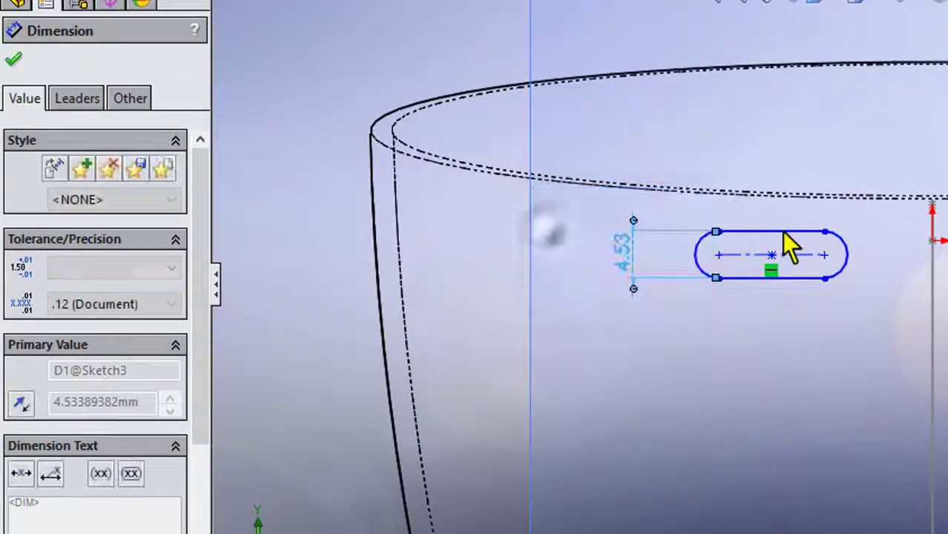
{"action": "left_click", "coordinate": [778, 228]}
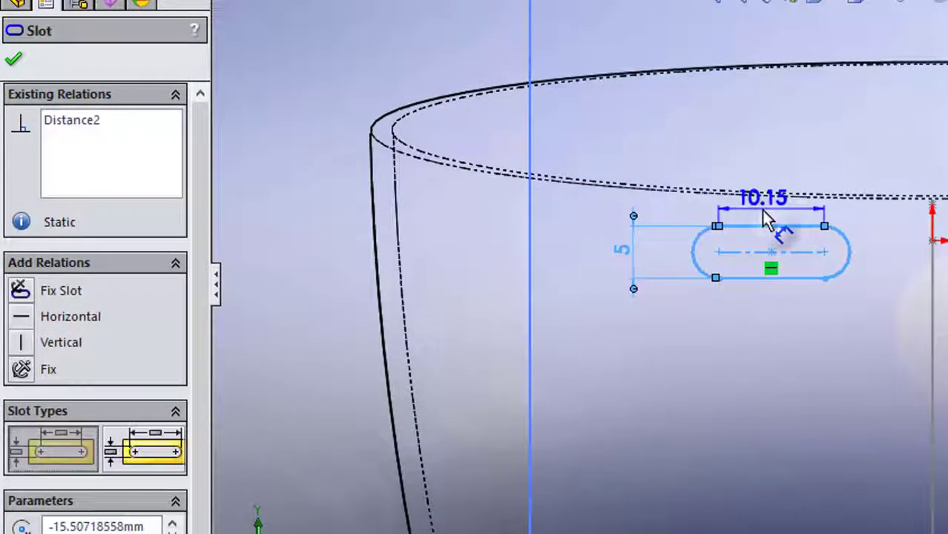
{"action": "left_click", "coordinate": [767, 218]}
{"action": "type", "text": "6"}
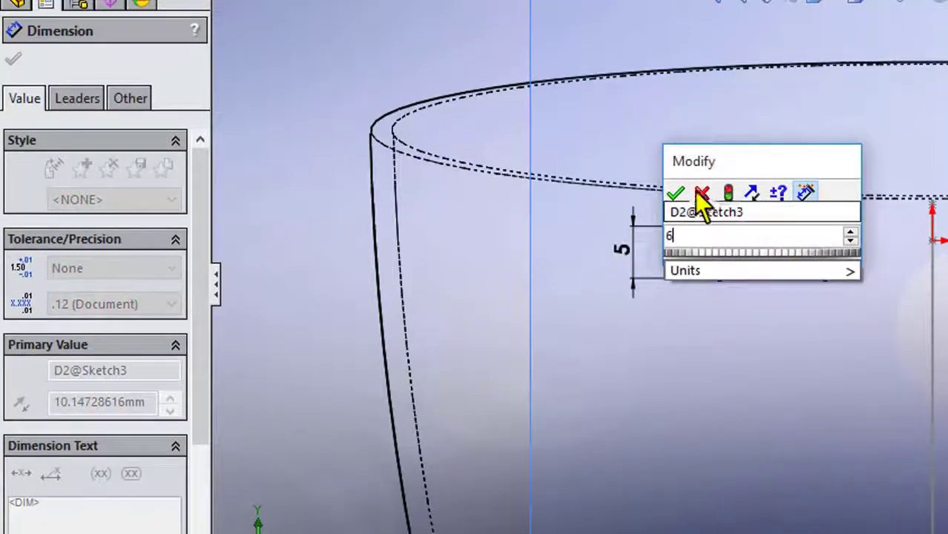
{"action": "left_click", "coordinate": [675, 193]}
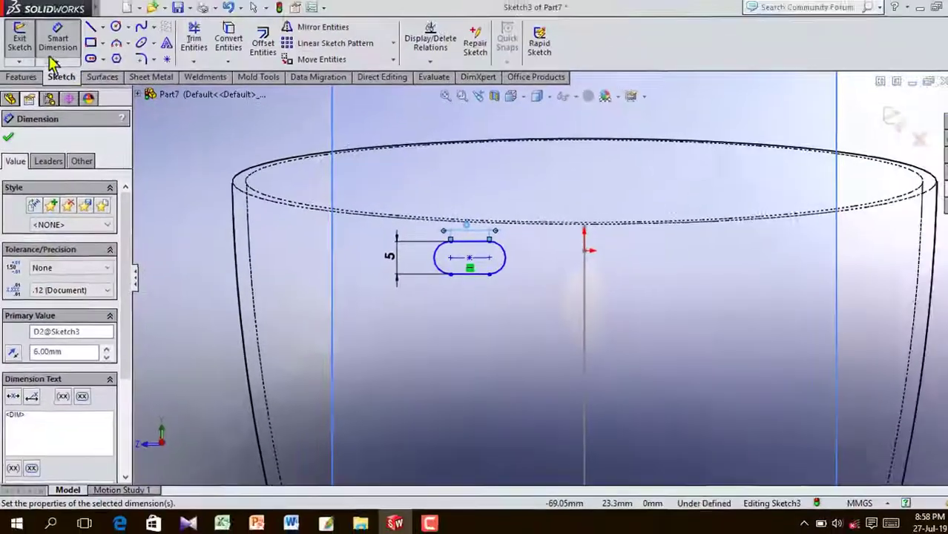
{"action": "left_click", "coordinate": [8, 136]}
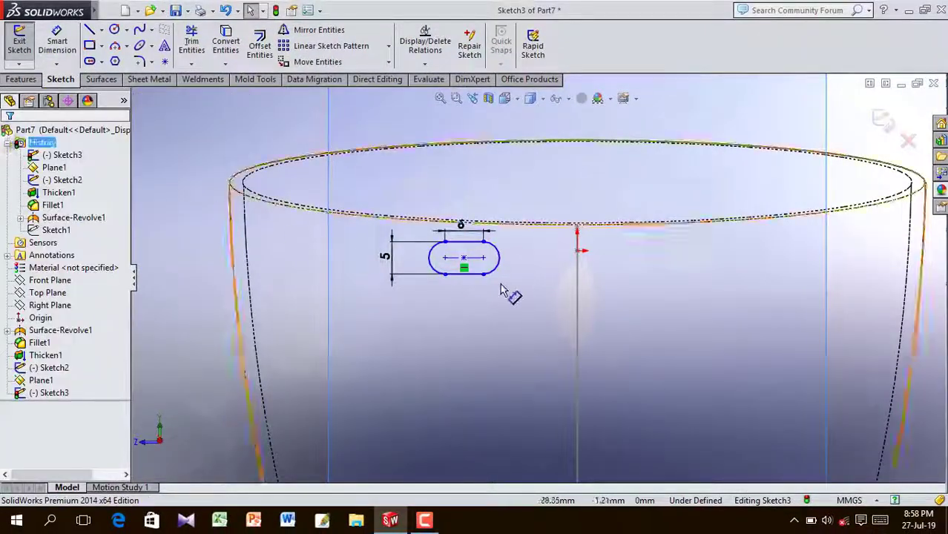
- Make the slot's center point coincident with the upper endpoint of the handle spline
{"action": "mouse_move", "coordinate": [590, 291]}
{"action": "middle_mouse_down"}
{"action": "mouse_move", "coordinate": [613, 297]}
{"action": "mouse_move", "coordinate": [597, 267]}
{"action": "middle_mouse_up"}
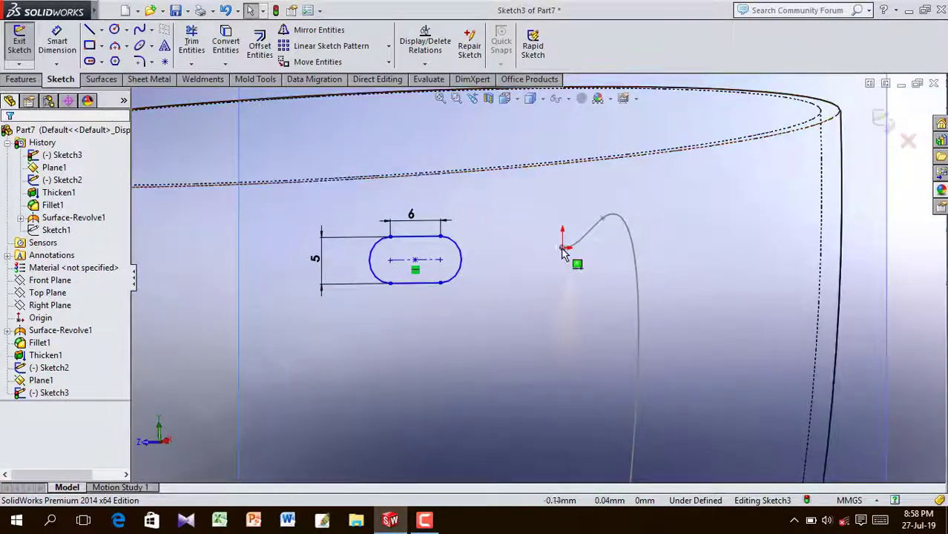
{"action": "left_click", "coordinate": [563, 248]}
{"action": "left_click", "coordinate": [415, 261], "text": "ctrl"}
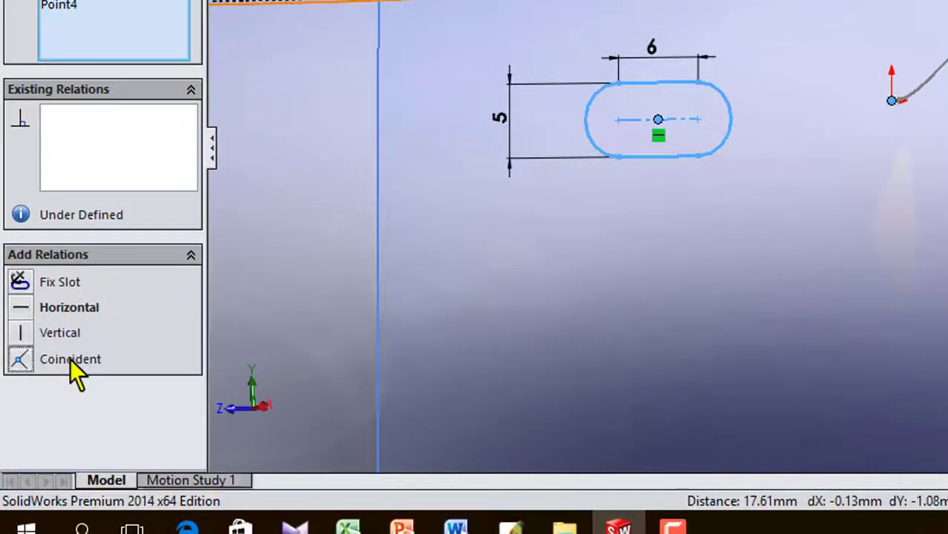
{"action": "left_click", "coordinate": [70, 359]}
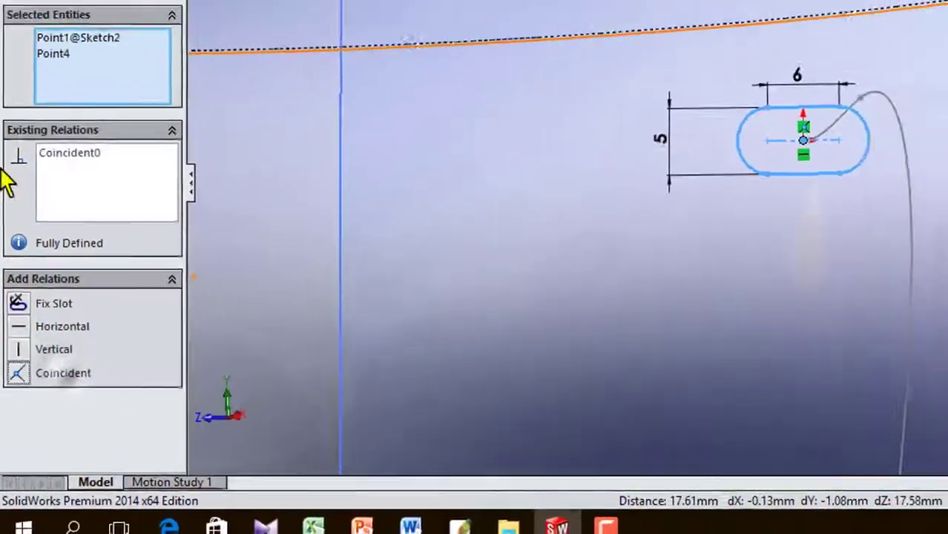
{"action": "left_click", "coordinate": [12, 136]}
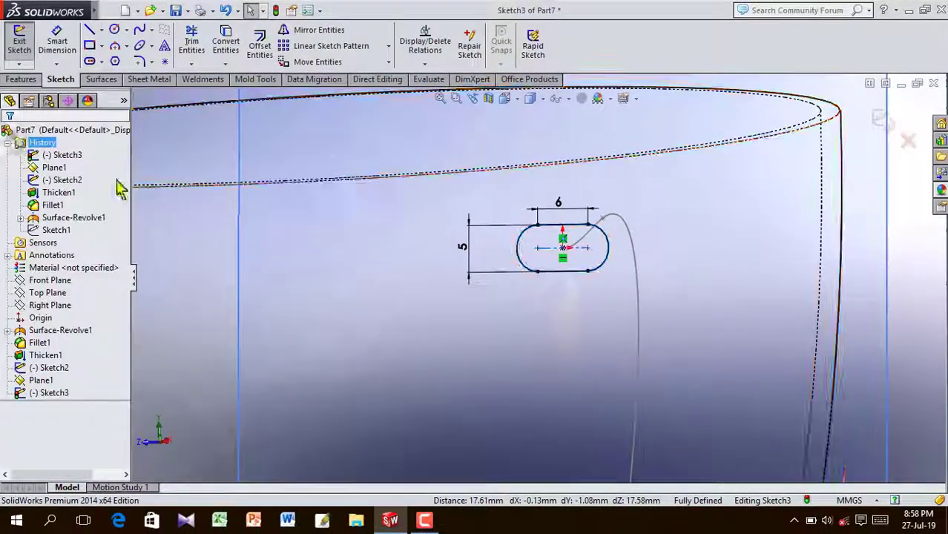
- Exit the slot sketch and hide the reference plane at the handle's upper end
{"action": "scroll", "coordinate": [462, 281], "scroll_direction": "up", "scroll_amount": 6}
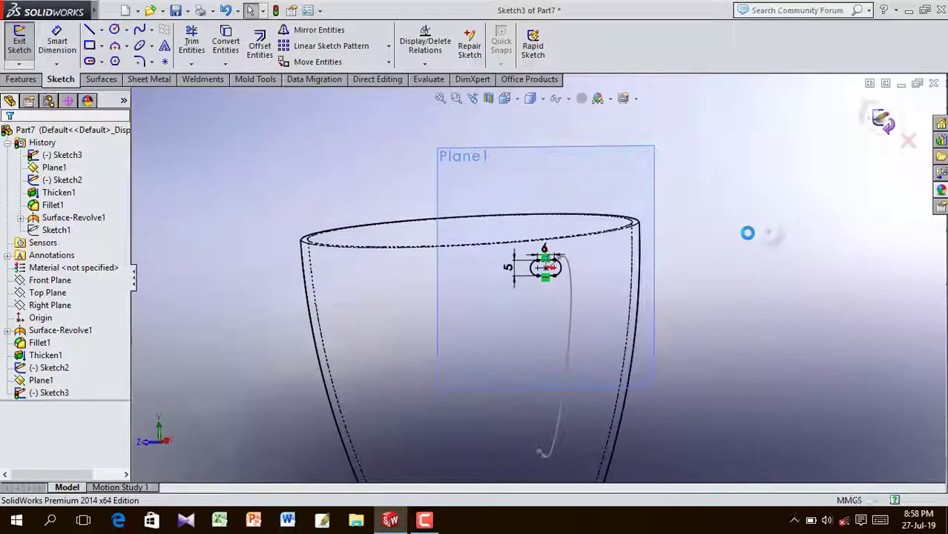
{"action": "left_click", "coordinate": [620, 186]}
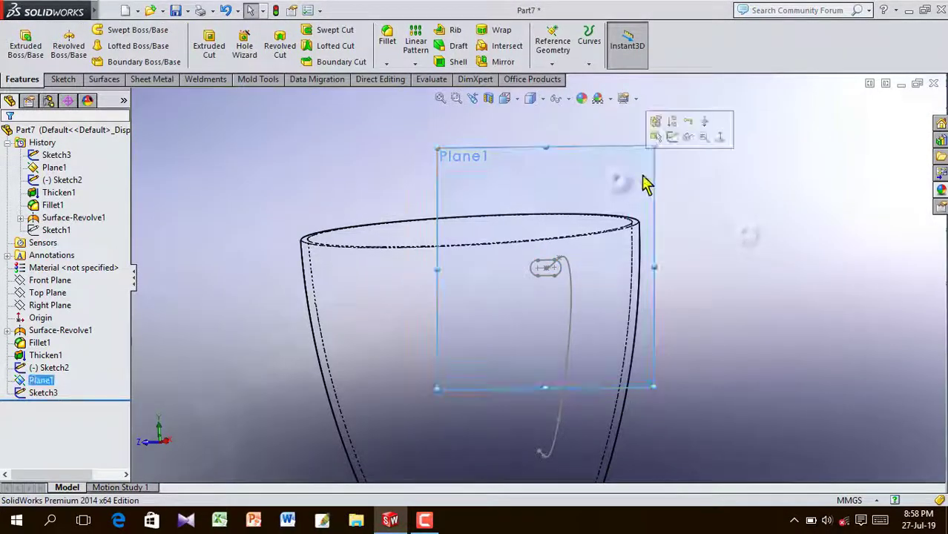
{"action": "left_click", "coordinate": [689, 138]}
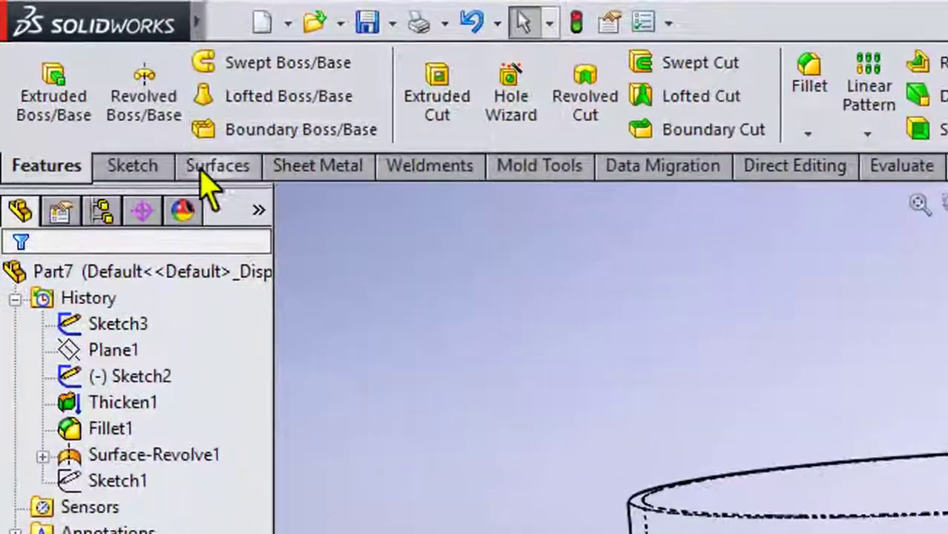
- Sweep the slot profile along the handle spline, with merged tangent faces and alignment with end faces enabled
{"action": "left_click", "coordinate": [289, 61]}
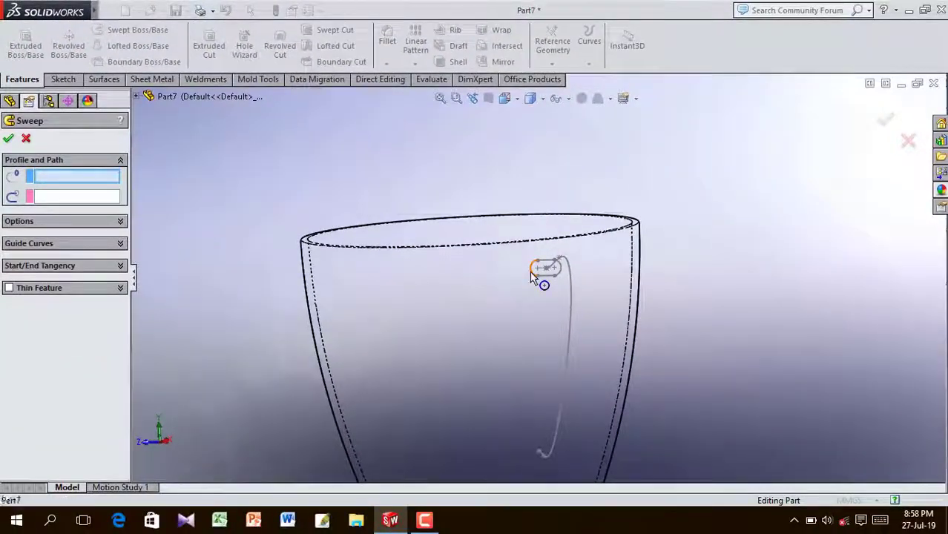
{"action": "left_click", "coordinate": [531, 276]}
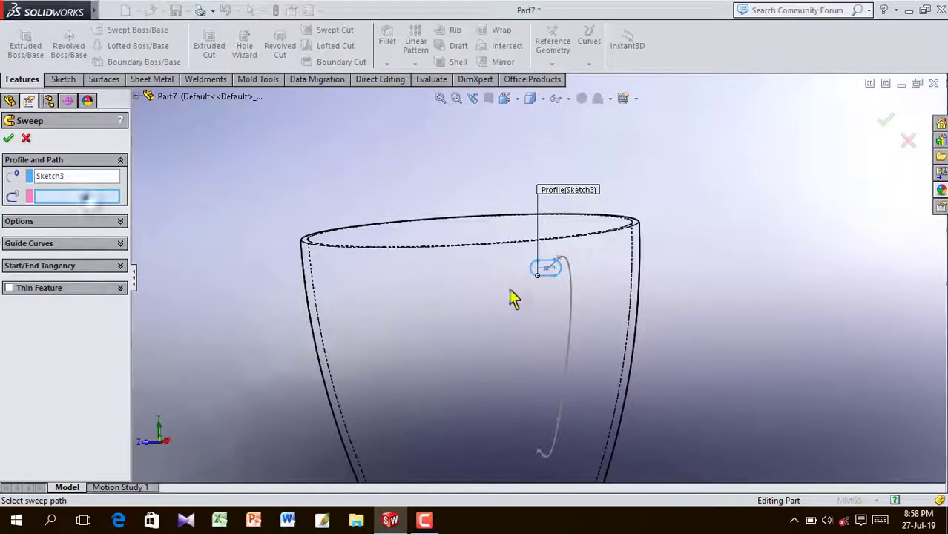
{"action": "left_click", "coordinate": [571, 346]}
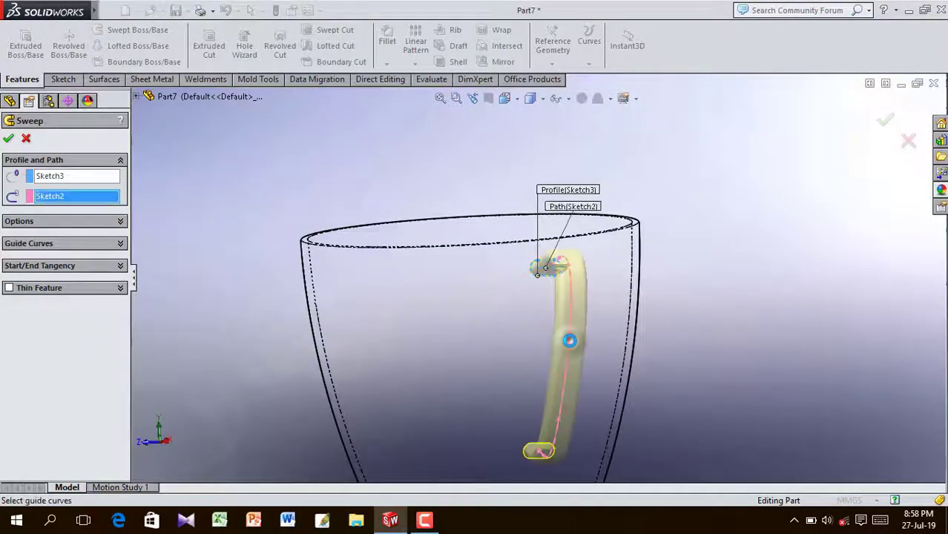
{"action": "middle_click_drag", "start_coordinate": [706, 349], "coordinate": [780, 360]}
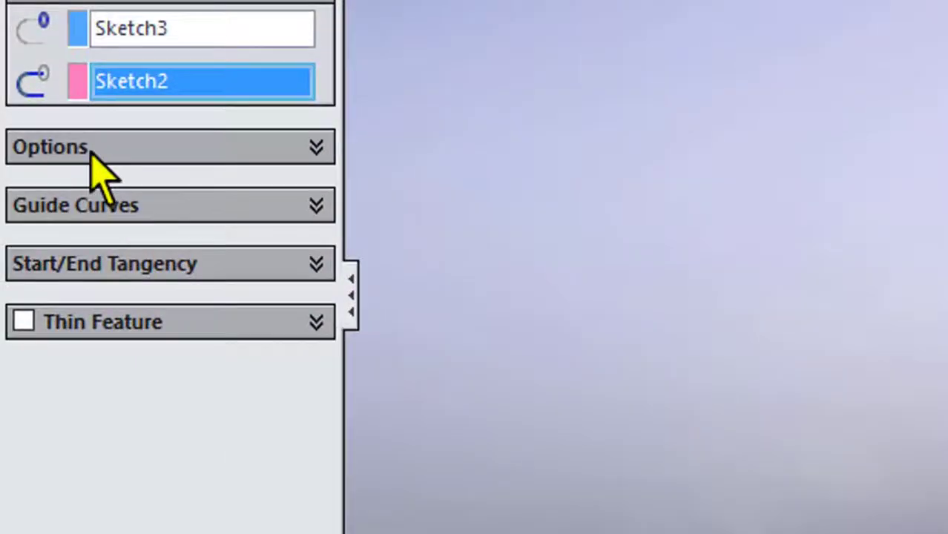
{"action": "left_click", "coordinate": [90, 147]}
{"action": "left_click", "coordinate": [79, 351]}
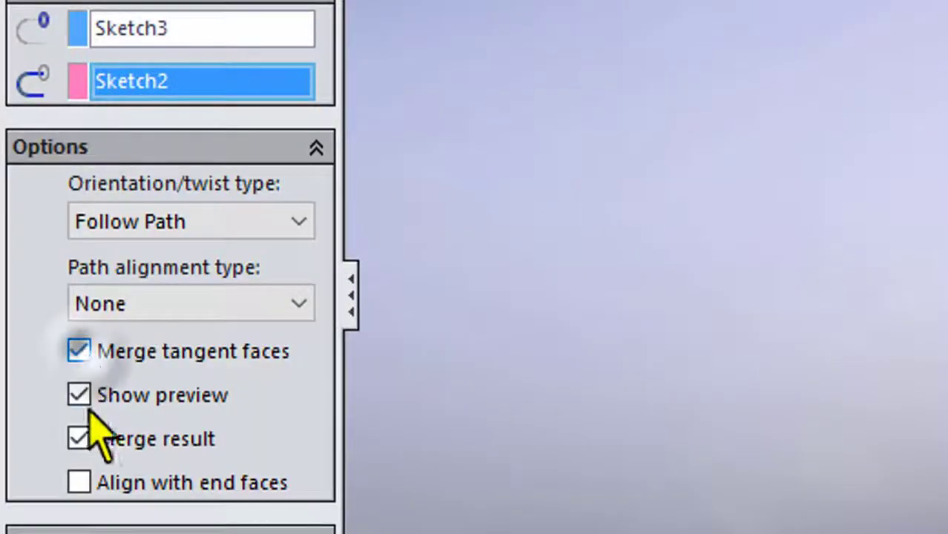
{"action": "left_click", "coordinate": [79, 483]}
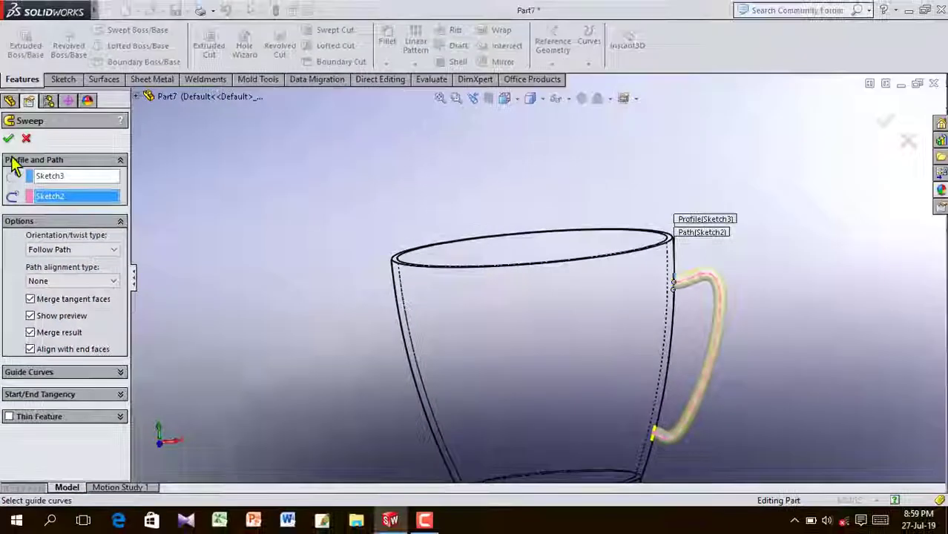
{"action": "left_click", "coordinate": [9, 139]}
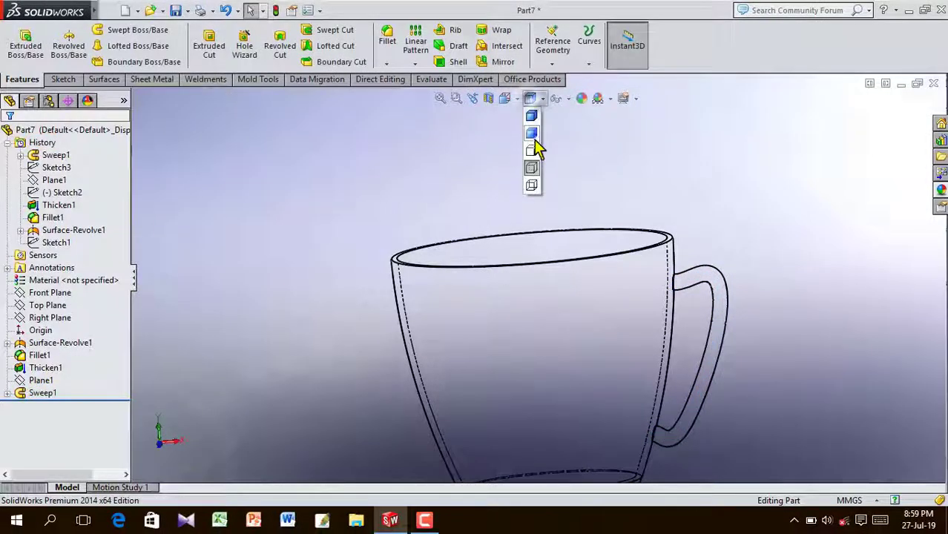
- Display the mug shaded without edges and orient it to the isometric view
{"action": "left_click", "coordinate": [532, 135]}
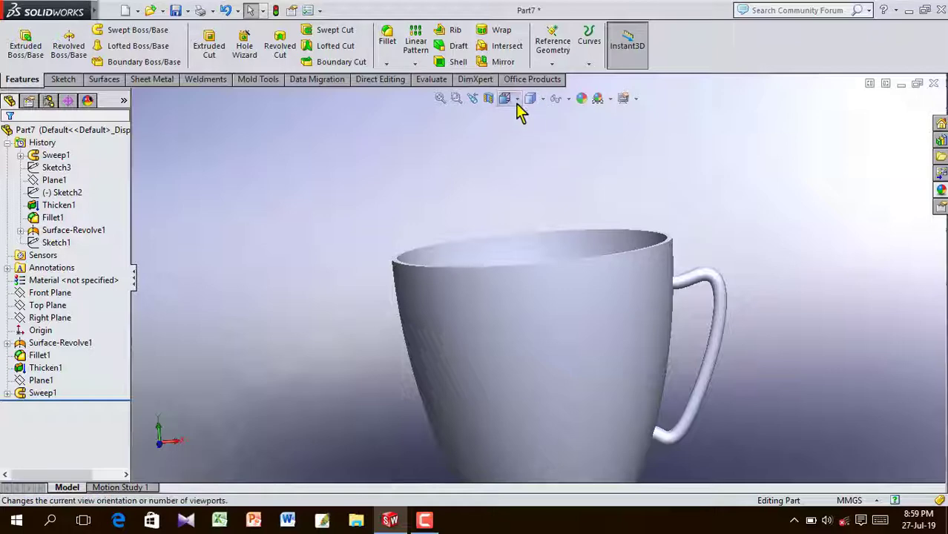
{"action": "left_click", "coordinate": [516, 102]}
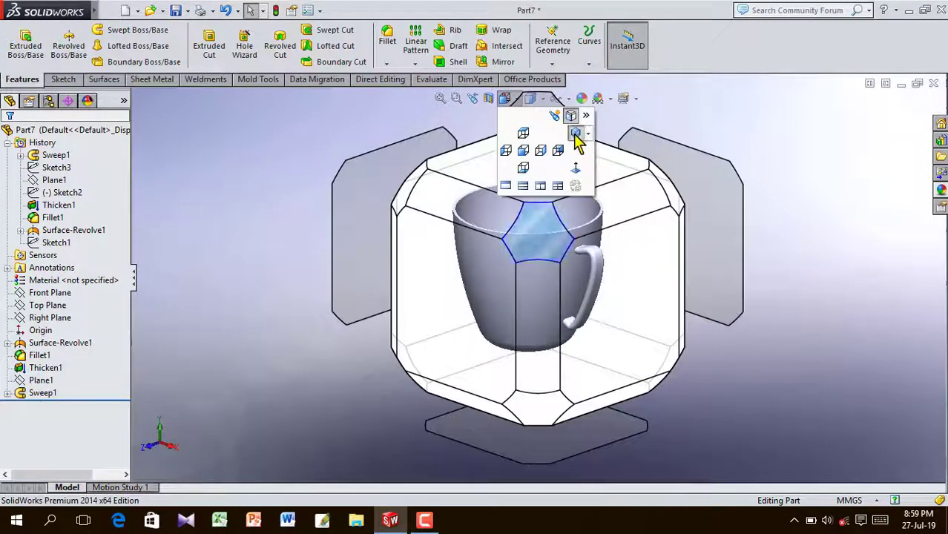
{"action": "left_click", "coordinate": [578, 141]}
- Fillet the outer and inner edges of the mug's rim with a constant 0.2 mm radius
{"action": "scroll", "coordinate": [545, 245], "scroll_direction": "down", "scroll_amount": 10}
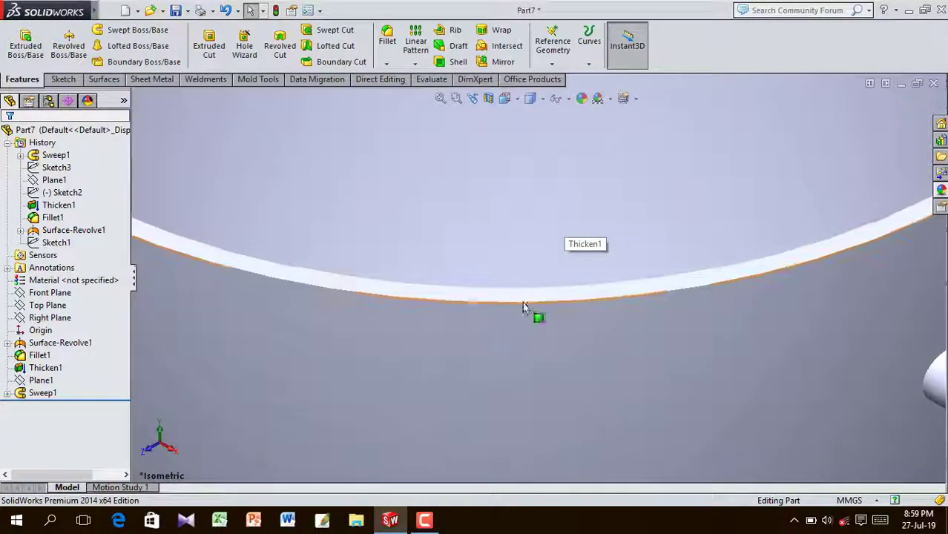
{"action": "left_click", "coordinate": [524, 305]}
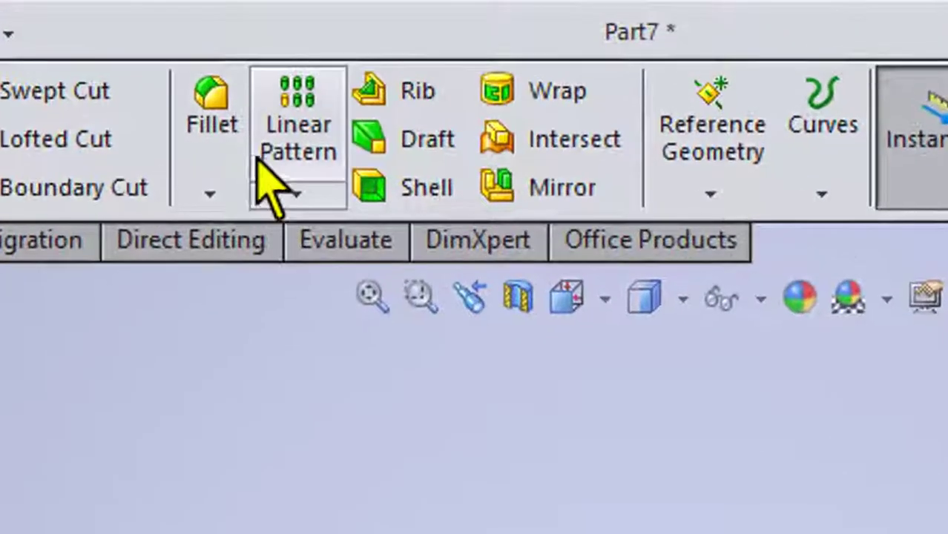
{"action": "left_click", "coordinate": [212, 194]}
{"action": "left_click", "coordinate": [304, 236]}
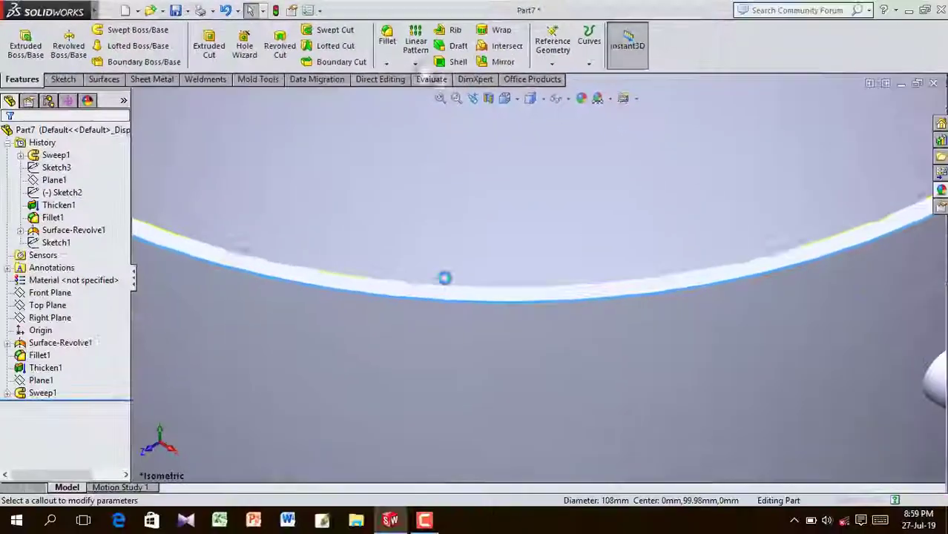
{"action": "scroll", "coordinate": [519, 261], "scroll_direction": "up", "scroll_amount": 8}
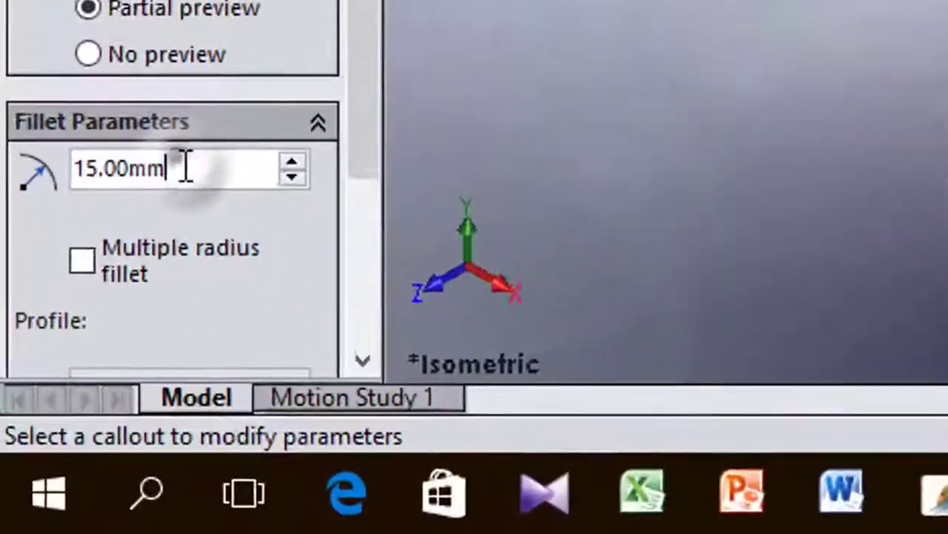
{"action": "key", "text": "BackSpace"}
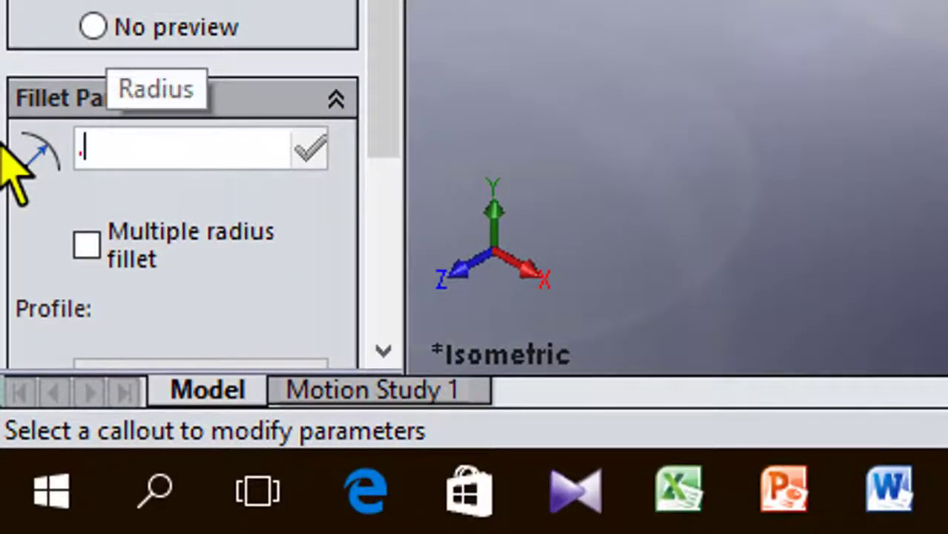
{"action": "type", "text": ".5"}
{"action": "key", "text": "BackSpace"}
{"action": "type", "text": "20mm"}
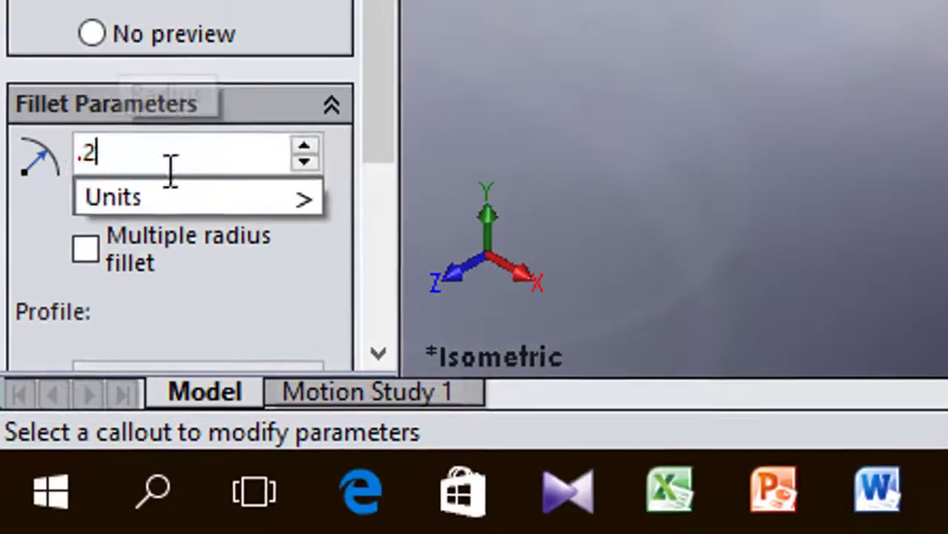
{"action": "scroll", "coordinate": [442, 251], "scroll_direction": "down", "scroll_amount": 6}
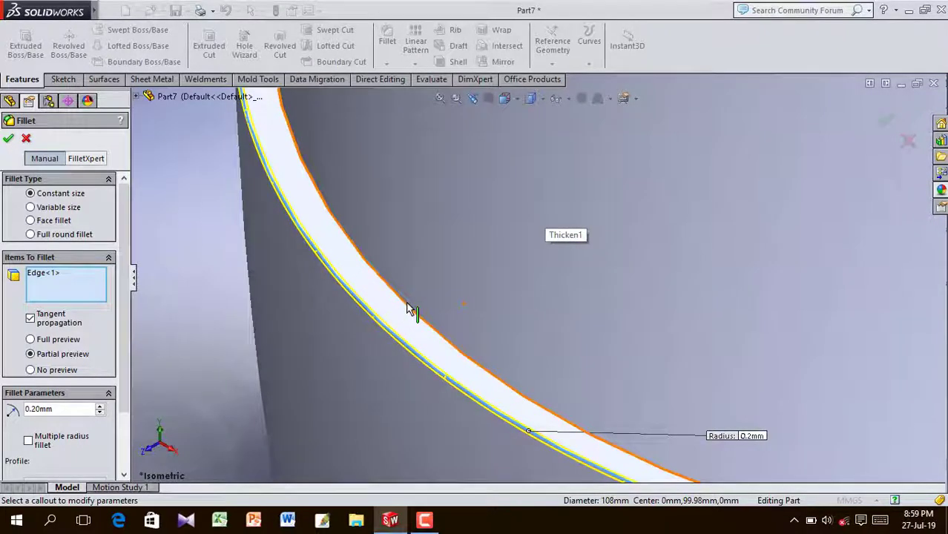
{"action": "left_click", "coordinate": [408, 308]}
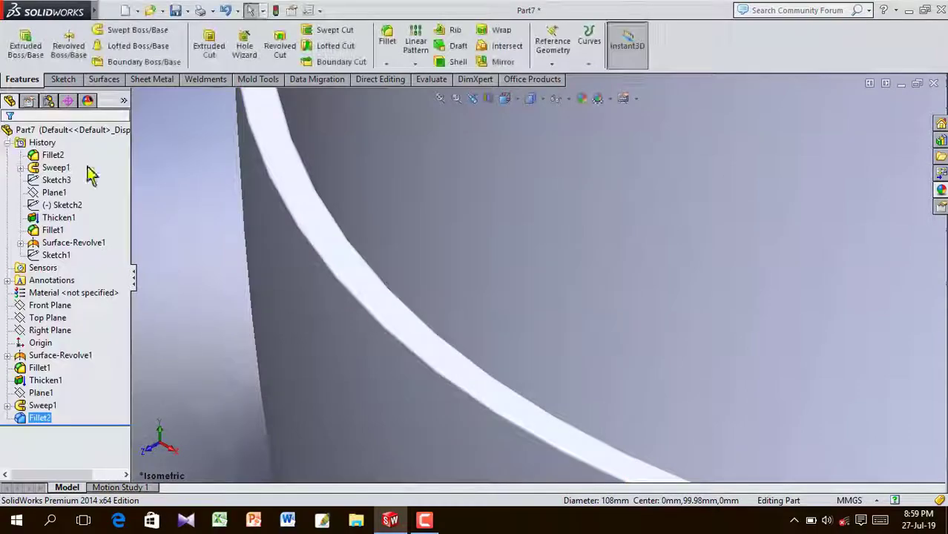
- Edit the rim fillet and set its radius to 0.3 mm
{"action": "scroll", "coordinate": [386, 267], "scroll_direction": "up", "scroll_amount": 6}
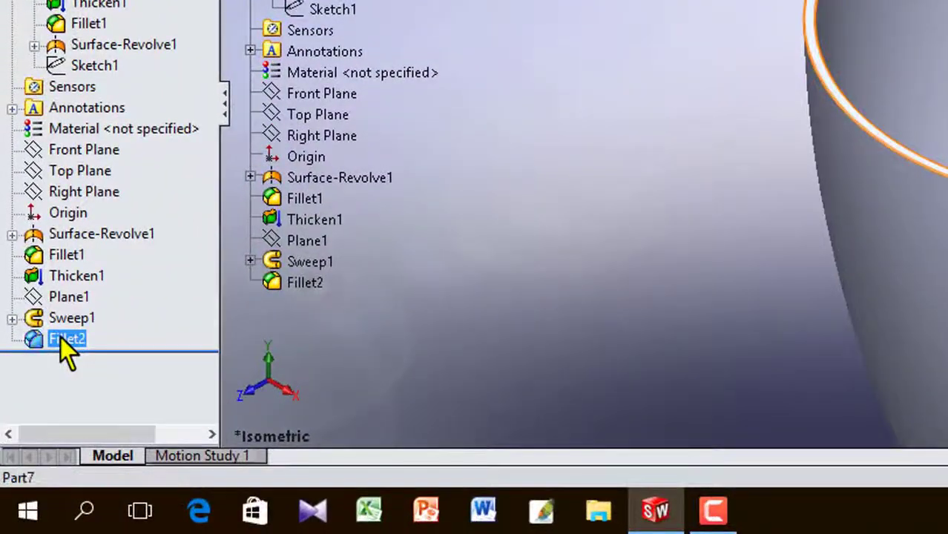
{"action": "left_click", "coordinate": [65, 343]}
{"action": "left_click", "coordinate": [75, 273]}
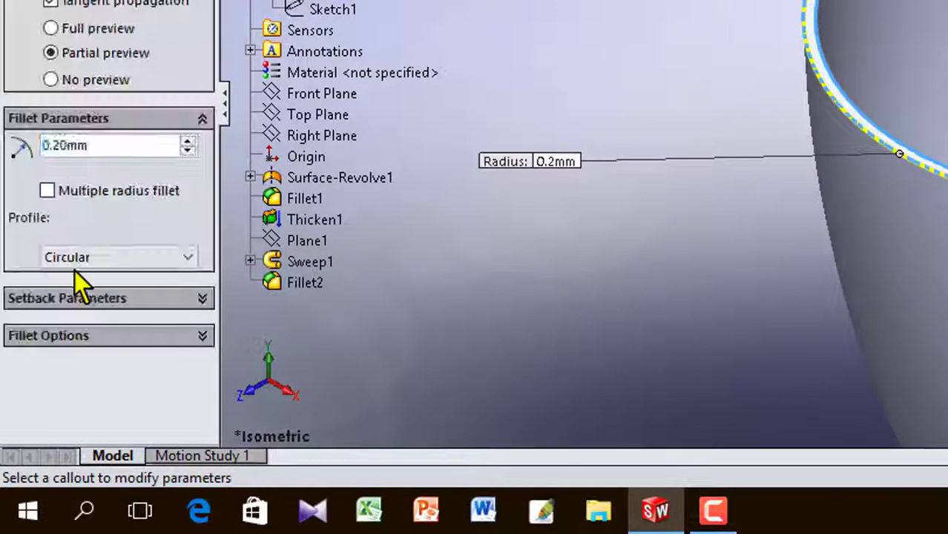
{"action": "left_click", "coordinate": [108, 146]}
{"action": "left_click_drag", "start_coordinate": [107, 145], "coordinate": [24, 146]}
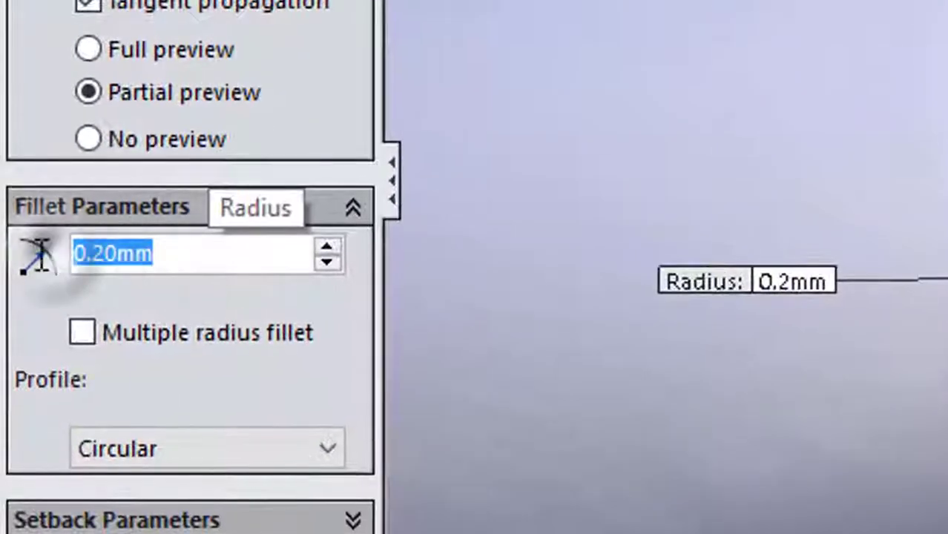
{"action": "key", "text": "BackSpace"}
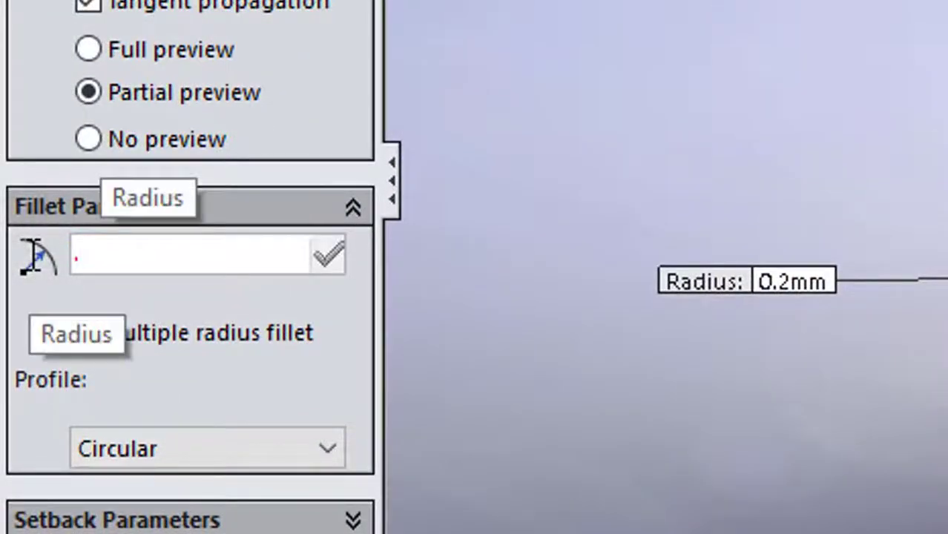
{"action": "type", "text": ".3"}
{"action": "key", "text": "Return"}
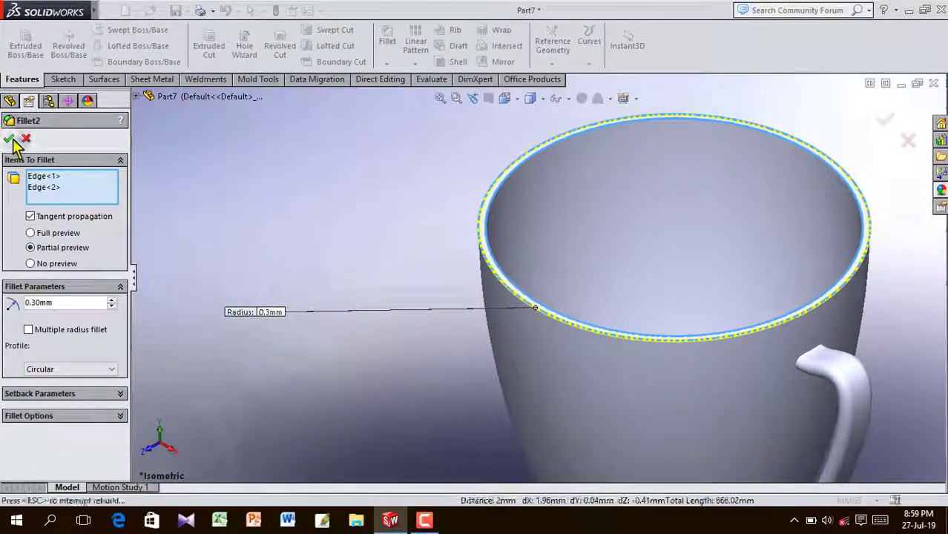
{"action": "key", "text": "Return"}
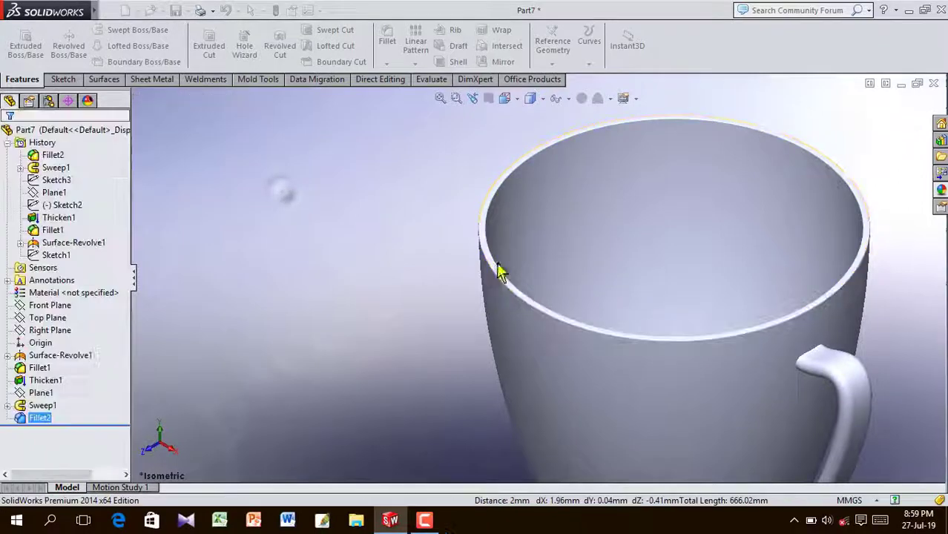
{"action": "scroll", "coordinate": [547, 278], "scroll_direction": "down", "scroll_amount": 5}
{"action": "scroll", "coordinate": [497, 299], "scroll_direction": "up", "scroll_amount": 8}
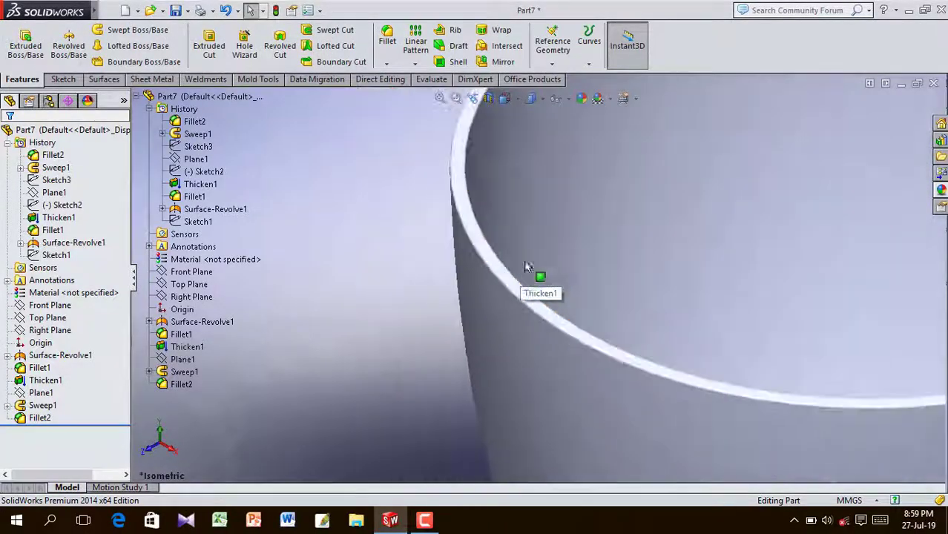
- Apply the shiny cream wax appearance from the Plastic category to the whole mug part
{"action": "left_click", "coordinate": [505, 99]}
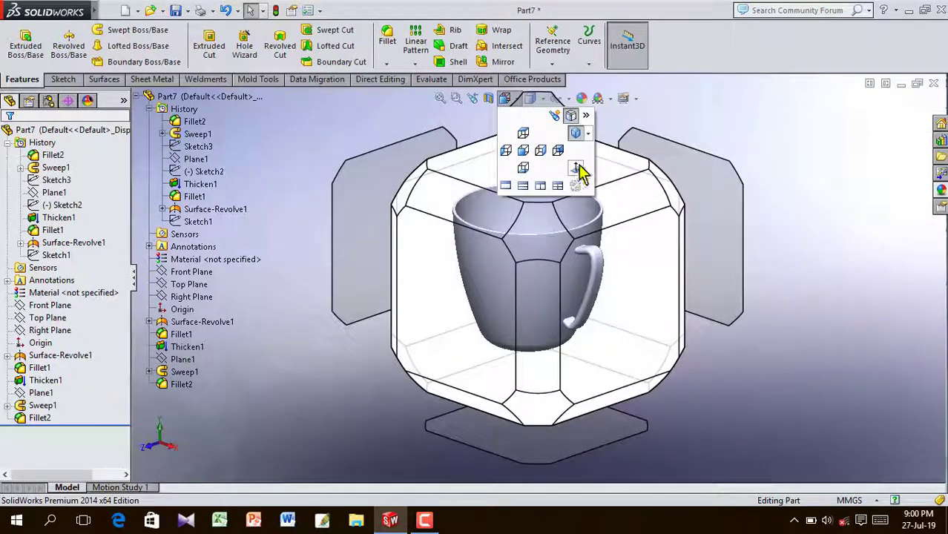
{"action": "left_click", "coordinate": [577, 133]}
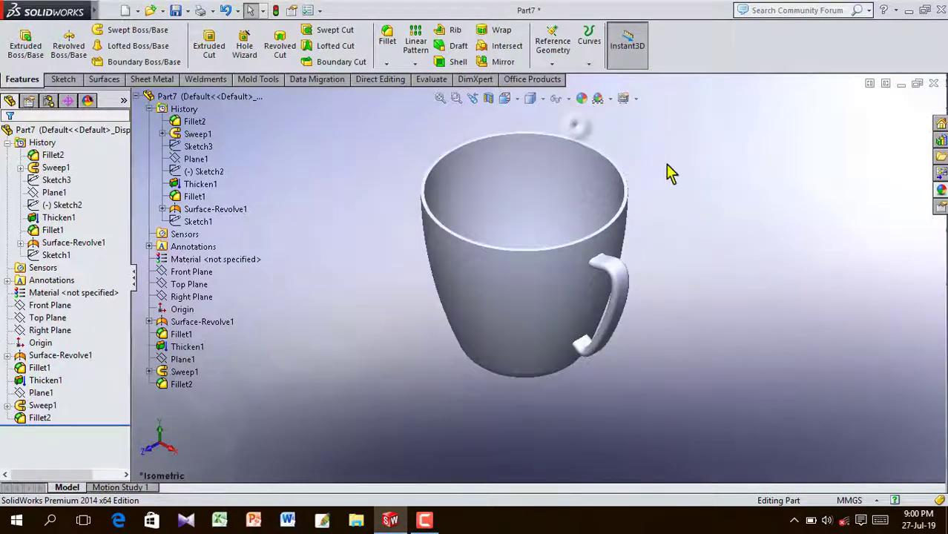
{"action": "left_click", "coordinate": [941, 191]}
{"action": "left_click", "coordinate": [740, 132]}
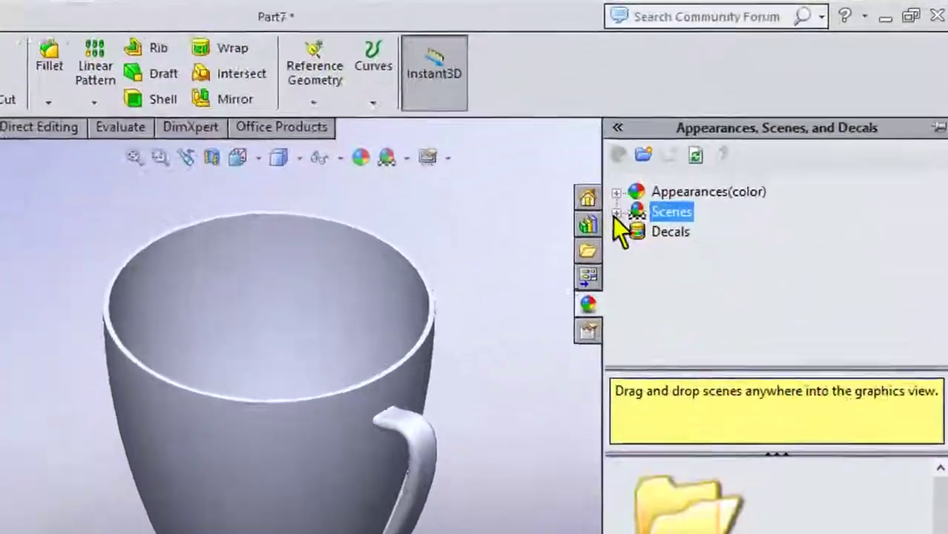
{"action": "left_click", "coordinate": [582, 214]}
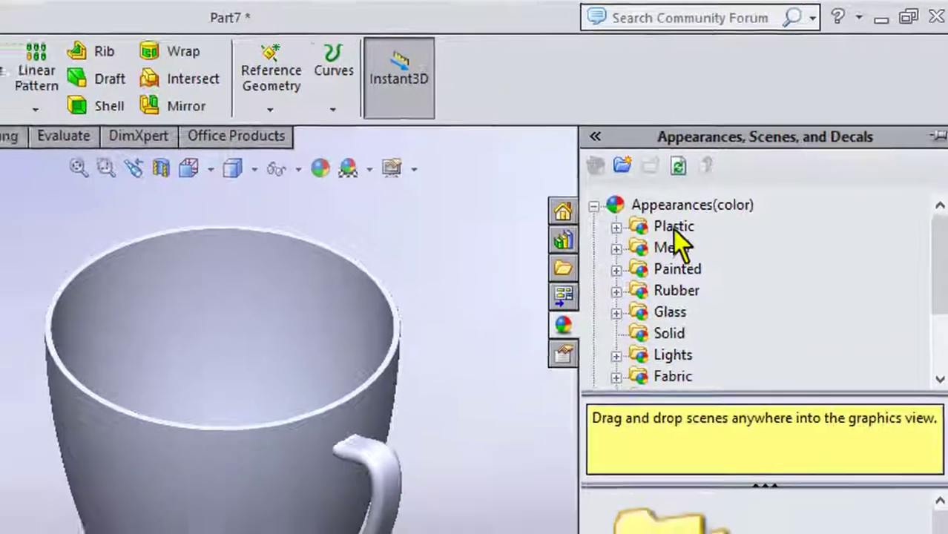
{"action": "left_click", "coordinate": [674, 227]}
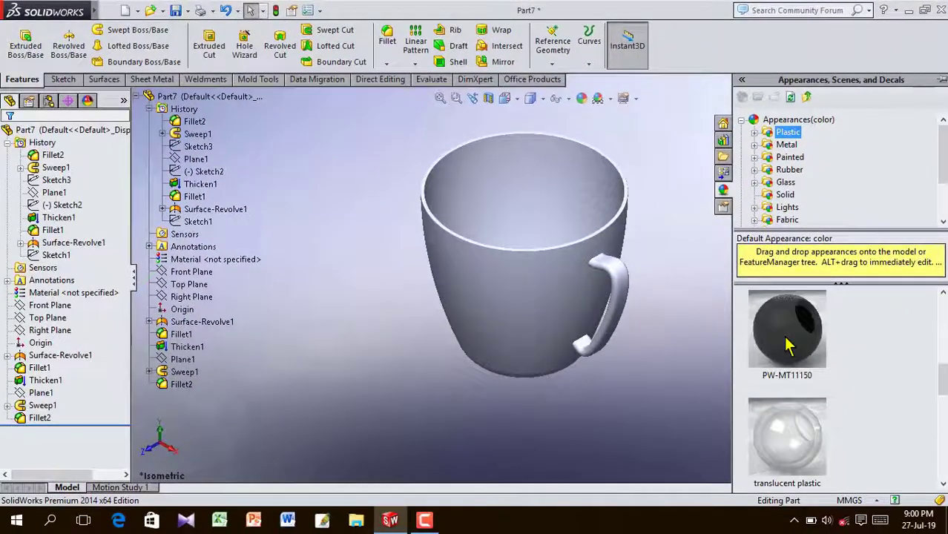
{"action": "scroll", "coordinate": [788, 347], "scroll_direction": "down", "scroll_amount": 3}
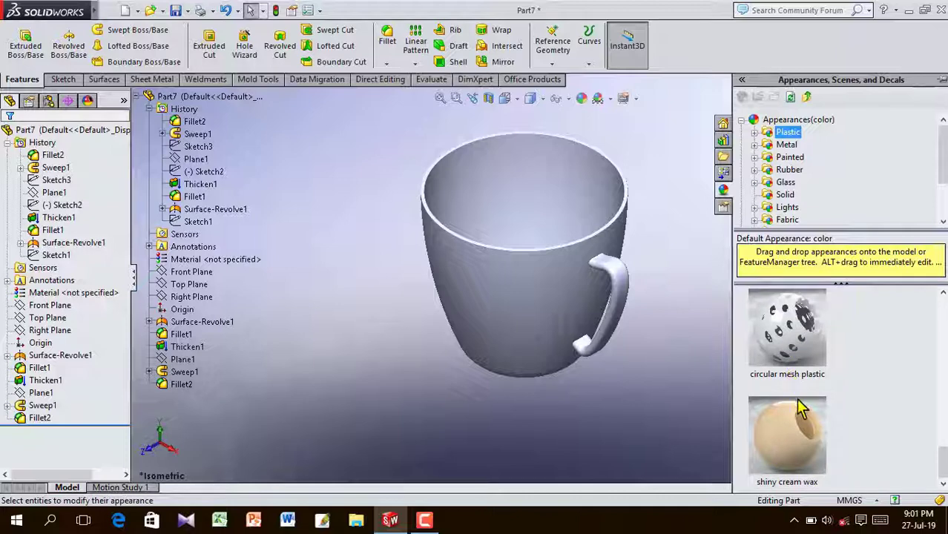
{"action": "left_click_drag", "start_coordinate": [802, 471], "coordinate": [560, 304]}
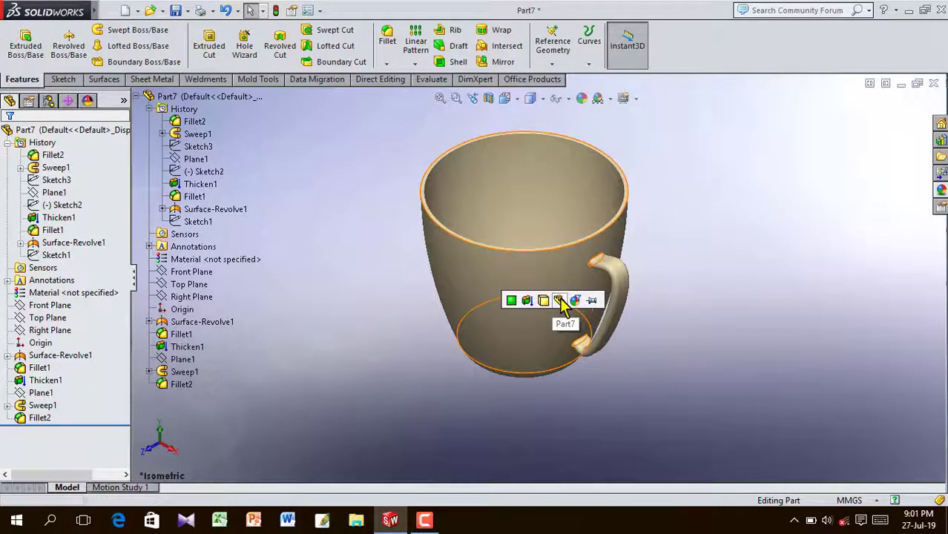
{"action": "left_click", "coordinate": [728, 192]}
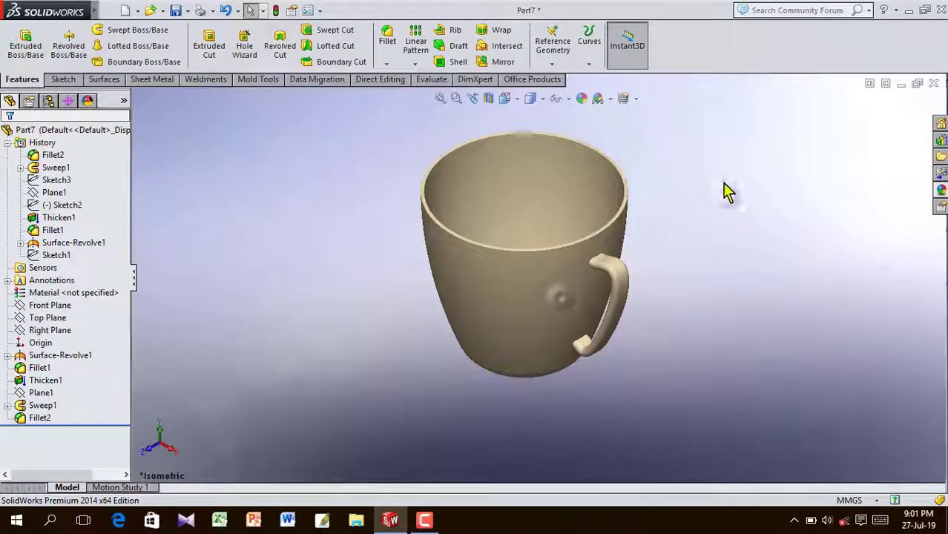
- Examine the finished mug and its handle from several sides, ending in the isometric view
{"action": "left_click", "coordinate": [509, 101]}
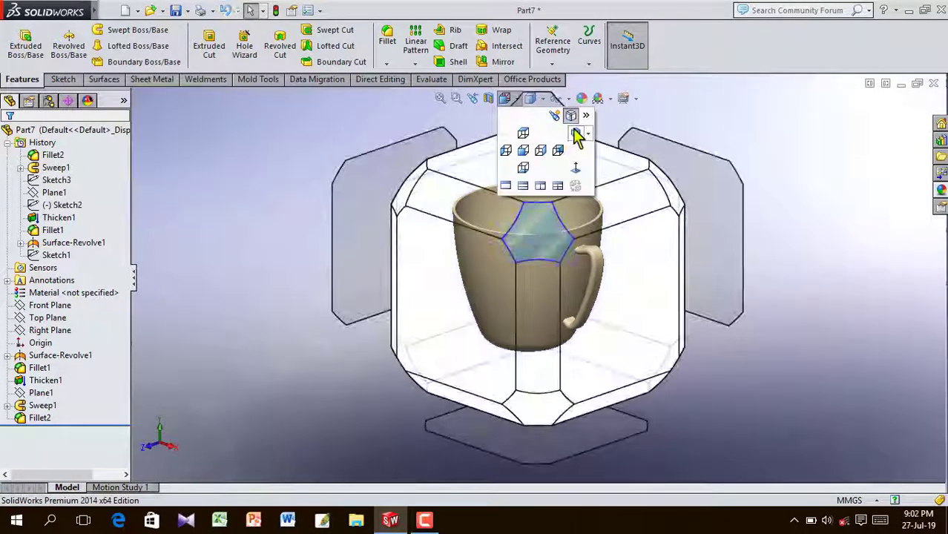
{"action": "scroll", "coordinate": [724, 205], "scroll_direction": "down", "scroll_amount": 2}
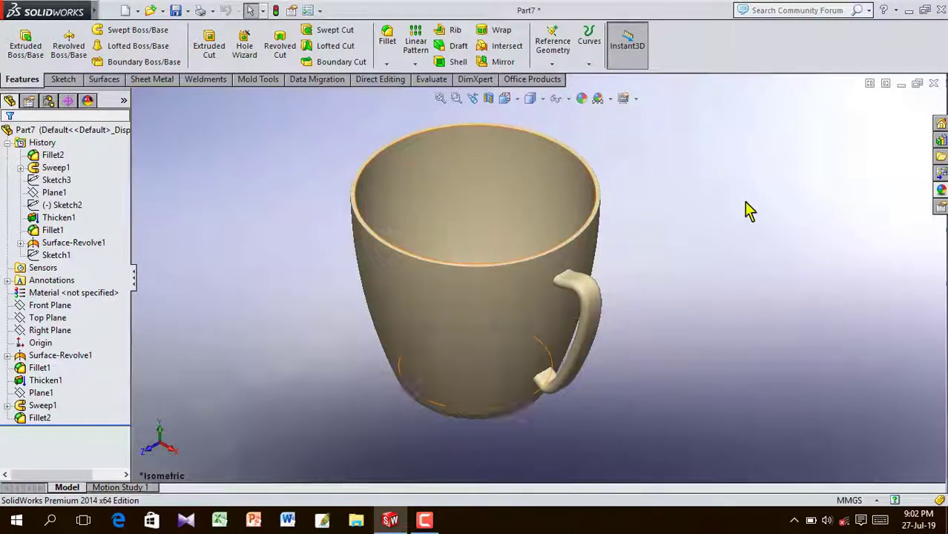
{"action": "scroll", "coordinate": [748, 211], "scroll_direction": "down", "scroll_amount": 2}
{"action": "scroll", "coordinate": [747, 212], "scroll_direction": "up", "scroll_amount": 2}
{"action": "mouse_move", "coordinate": [766, 208]}
{"action": "middle_mouse_down"}
{"action": "mouse_move", "coordinate": [807, 167]}
{"action": "mouse_move", "coordinate": [841, 237]}
{"action": "mouse_move", "coordinate": [796, 333]}
{"action": "mouse_move", "coordinate": [801, 365]}
{"action": "mouse_move", "coordinate": [775, 280]}
{"action": "mouse_move", "coordinate": [778, 213]}
{"action": "middle_mouse_up"}
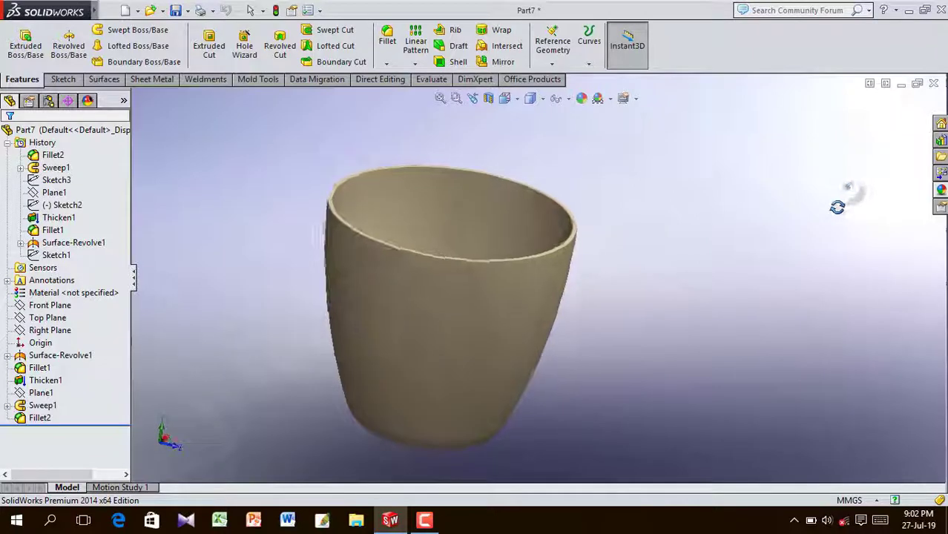
{"action": "middle_click_drag", "start_coordinate": [837, 207], "coordinate": [795, 228]}
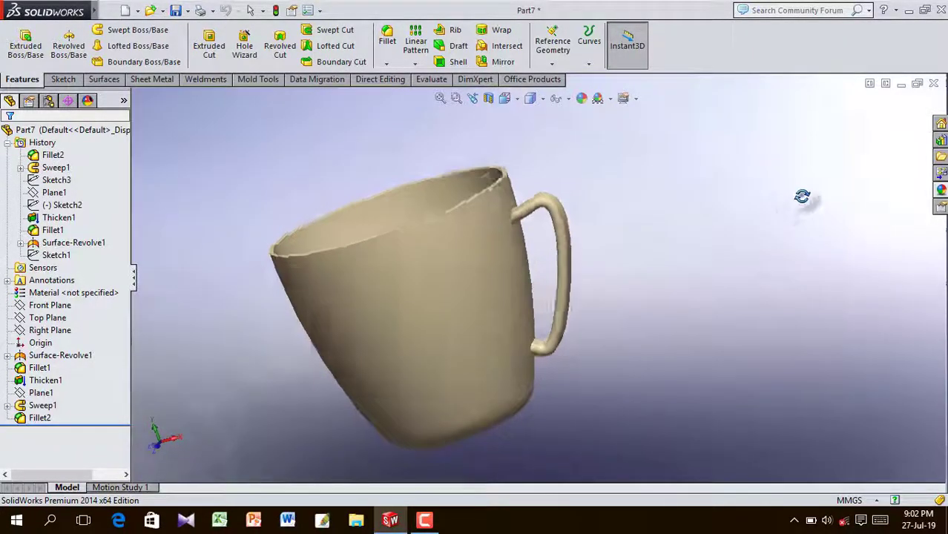
{"action": "middle_click_drag", "start_coordinate": [802, 197], "coordinate": [848, 299]}
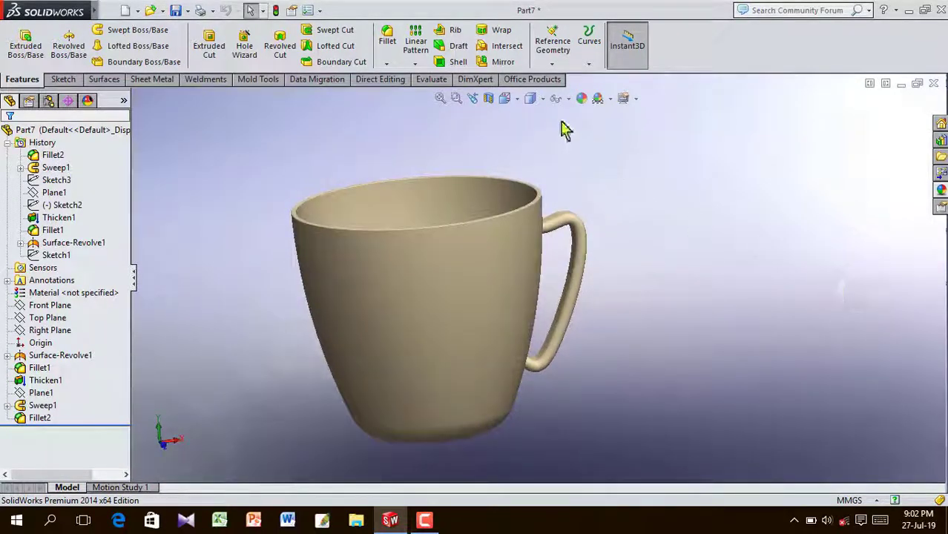
{"action": "left_click", "coordinate": [517, 100]}
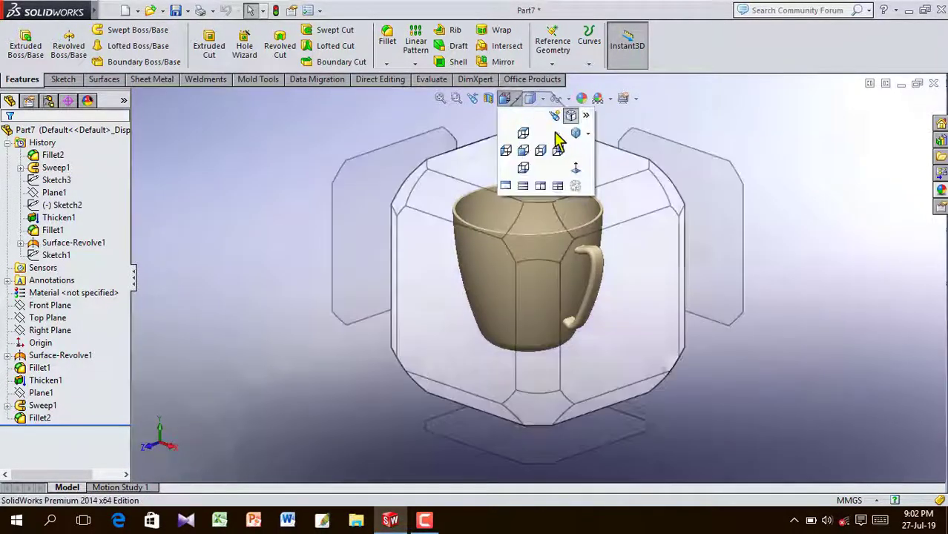
{"action": "left_click", "coordinate": [572, 132]}
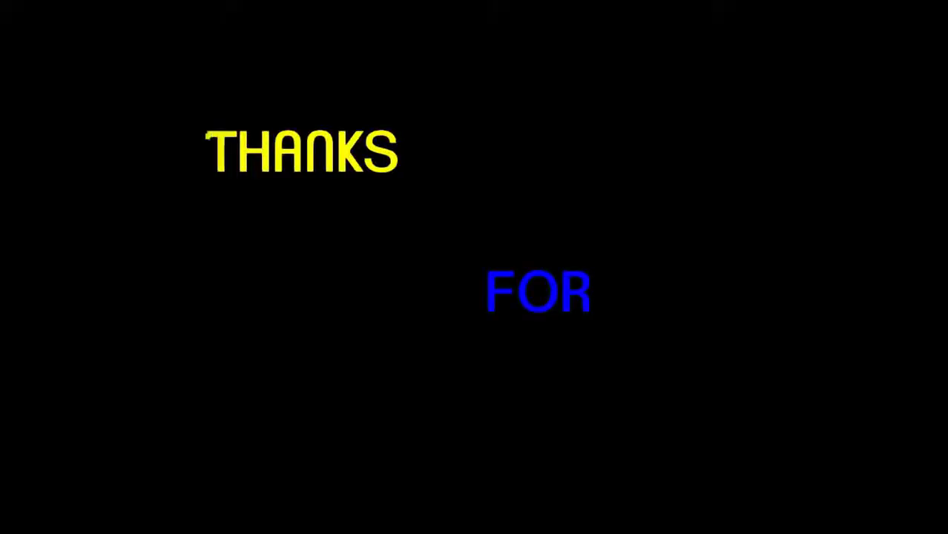